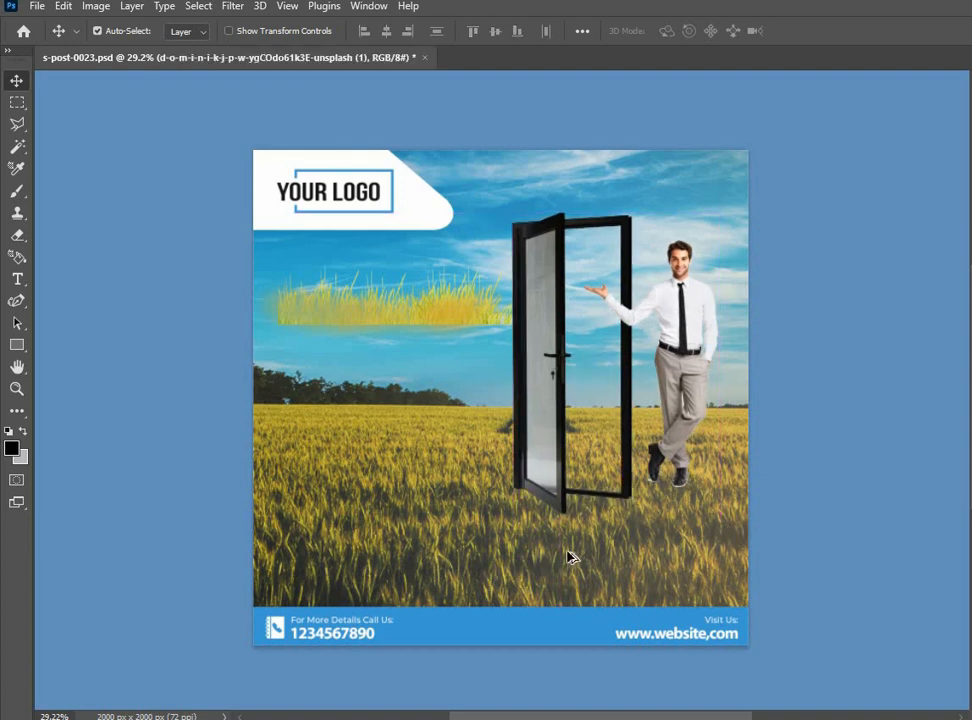
# Shift the field photo slightly up, duplicate its layer, and move the copy over the design
pyautogui.scroll(1, 579, 561)
pyautogui.moveTo(598, 535); pyautogui.dragTo(602, 515)
pyautogui.hotkey('ctrl', 'j')
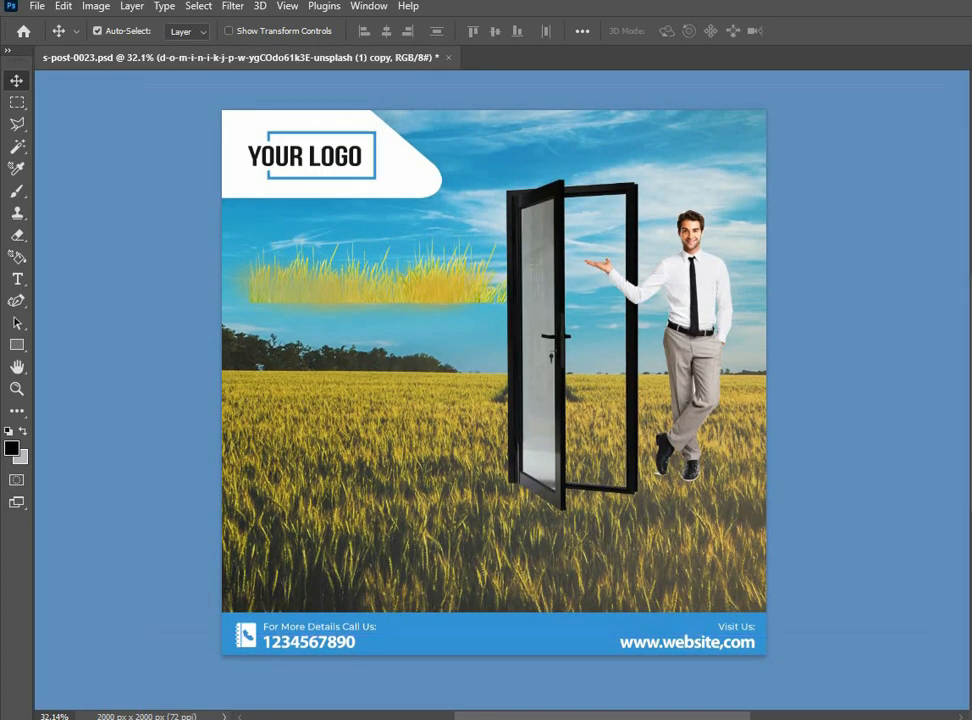
pyautogui.scroll(-1, 840, 535)
pyautogui.moveTo(368, 410); pyautogui.dragTo(480, 511)
pyautogui.moveTo(317, 366); pyautogui.dragTo(391, 384)
pyautogui.moveTo(277, 388); pyautogui.dragTo(275, 400)
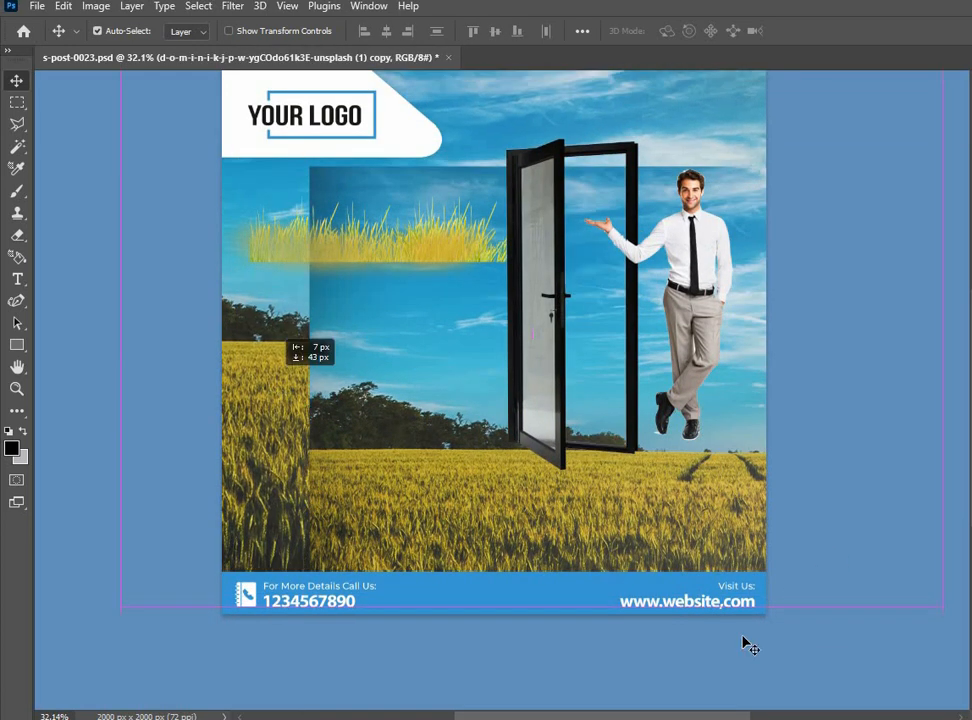
# Bring the field copy to the front of the layer stack and reposition it over the door and man
pyautogui.click(970, 640)
pyautogui.moveTo(455, 491); pyautogui.dragTo(392, 366)
pyautogui.hotkey('ctrl', 'shift', ']')
pyautogui.moveTo(652, 452); pyautogui.dragTo(601, 435)
pyautogui.scroll(1, 611, 495)
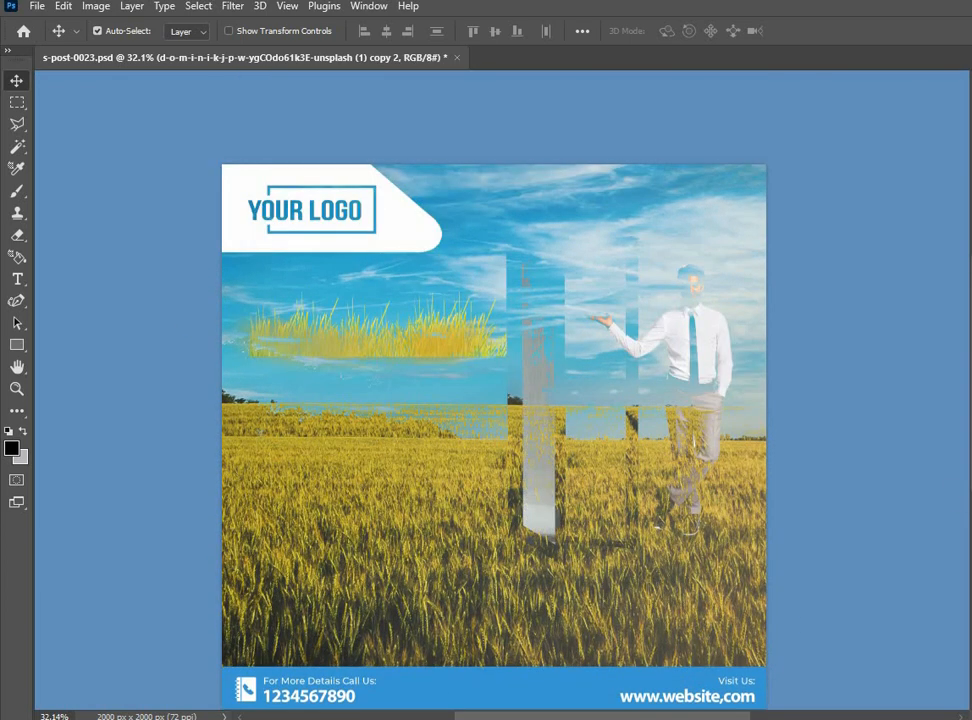
# Erase the upper part of the front field copy over the logo, sky, door and man with a soft 890 px eraser
pyautogui.press('e')
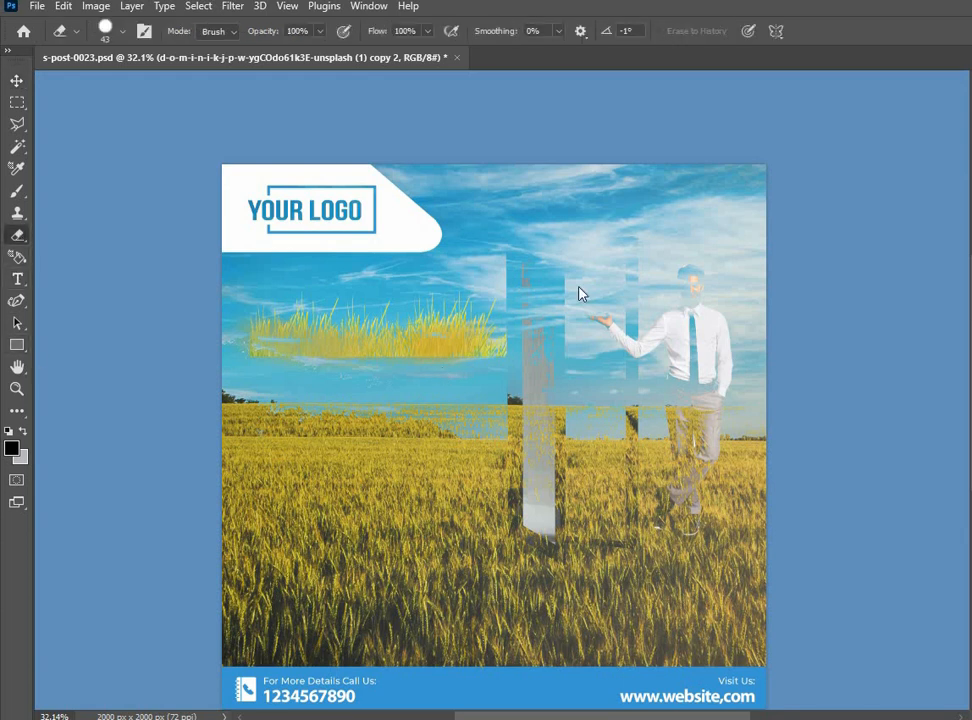
pyautogui.rightClick(582, 318)
pyautogui.moveTo(706, 396); pyautogui.dragTo(640, 396)
pyautogui.moveTo(293, 318)
pyautogui.mouseDown()
pyautogui.moveTo(650, 320)
pyautogui.moveTo(480, 405)
pyautogui.moveTo(640, 430)
pyautogui.mouseUp()
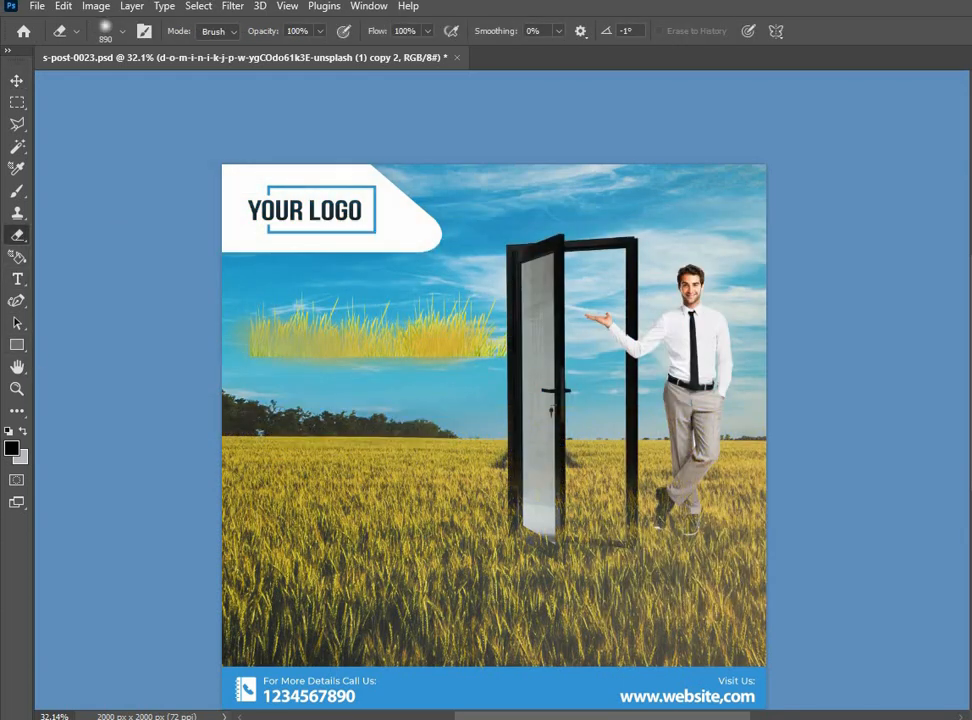
# Reposition the remaining grass overlay over the door and shoe bottoms and erase its lower edge with a soft 510 px eraser
pyautogui.click(17, 81)
pyautogui.moveTo(579, 613); pyautogui.dragTo(722, 542)
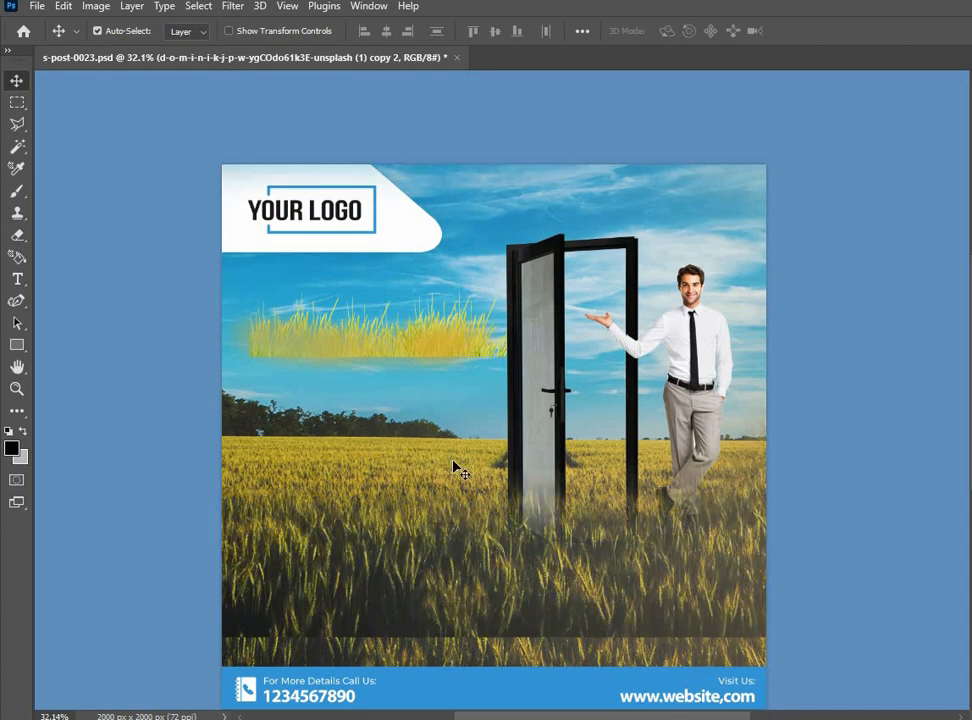
pyautogui.click(17, 235)
pyautogui.moveTo(264, 592); pyautogui.dragTo(185, 600)
pyautogui.moveTo(255, 650); pyautogui.dragTo(715, 648)
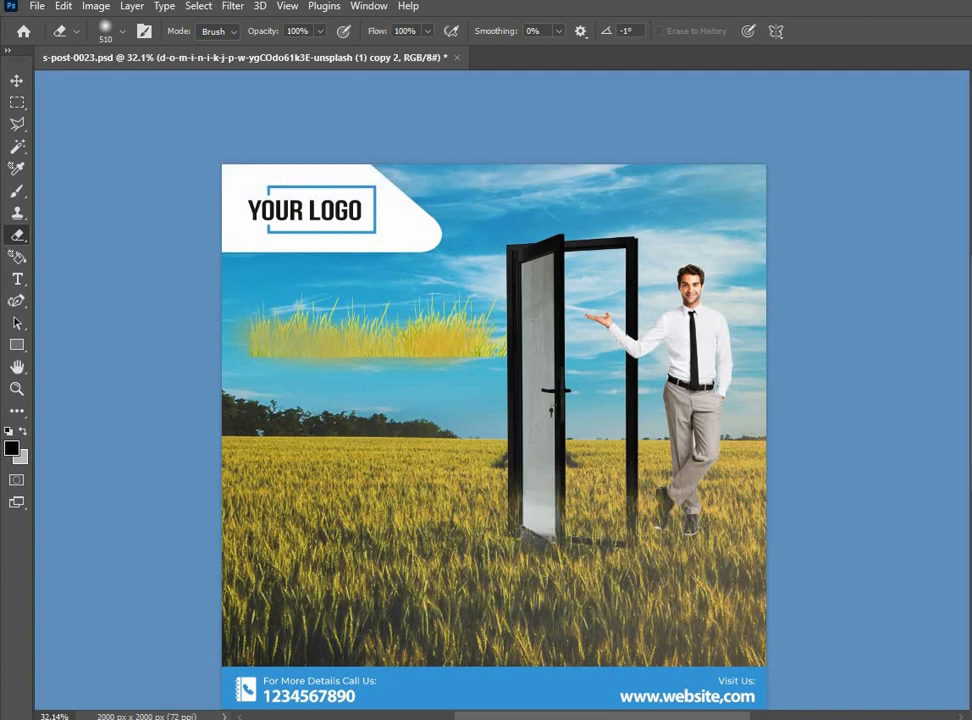
# Move the loose yellow grass clump from the sky to the base of the door and man, and choose the Eraser
pyautogui.click(17, 81)
pyautogui.click(655, 597)
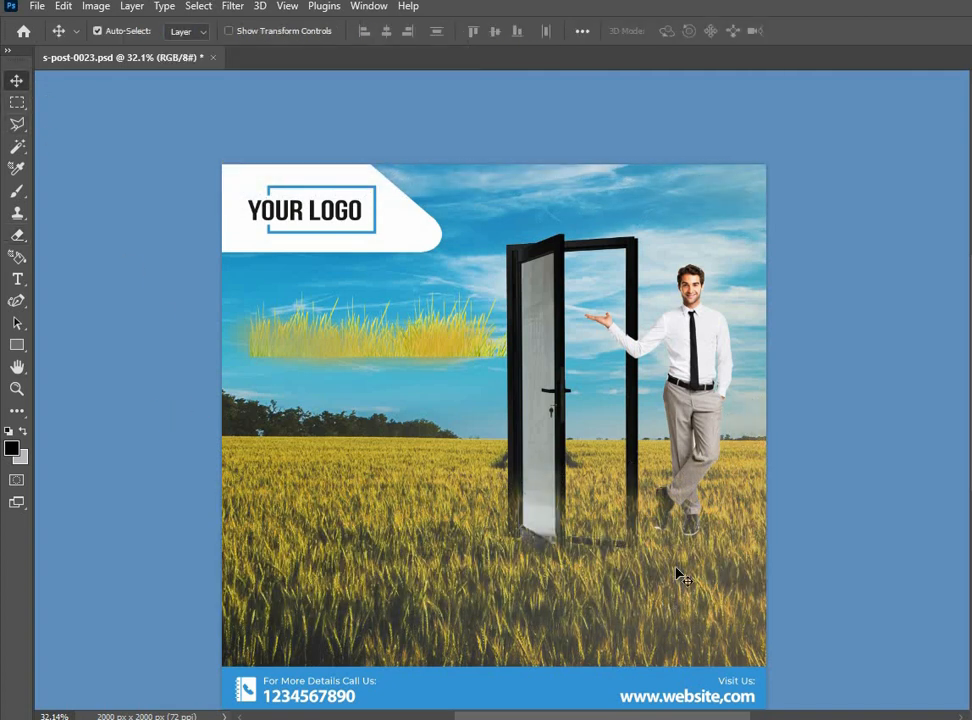
pyautogui.moveTo(322, 372); pyautogui.dragTo(684, 560)
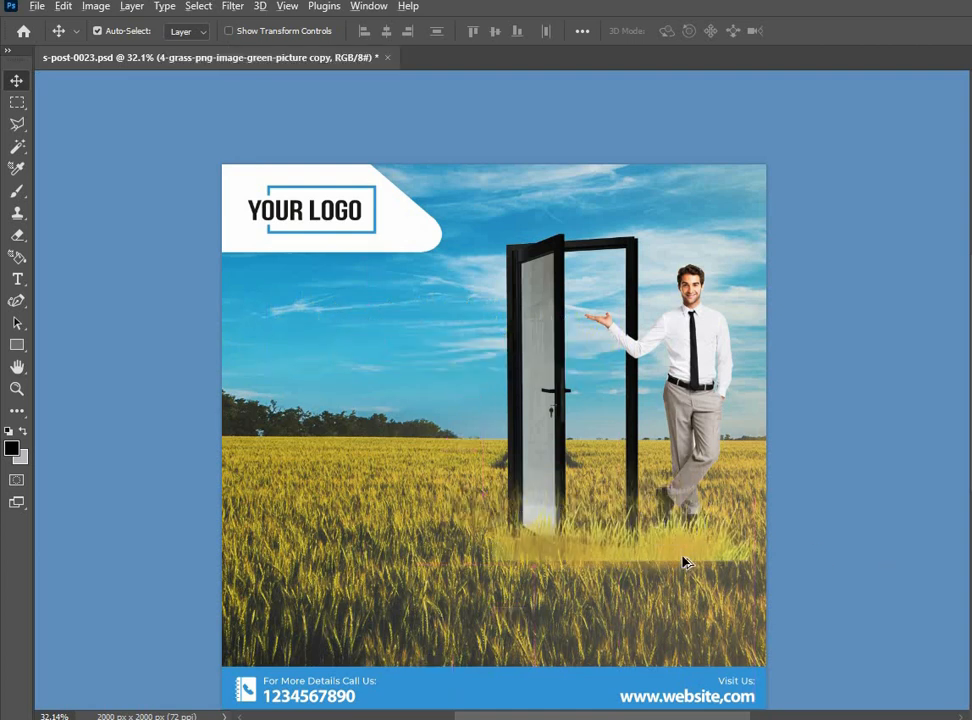
pyautogui.scroll(2, 680, 555)
pyautogui.click(17, 234)
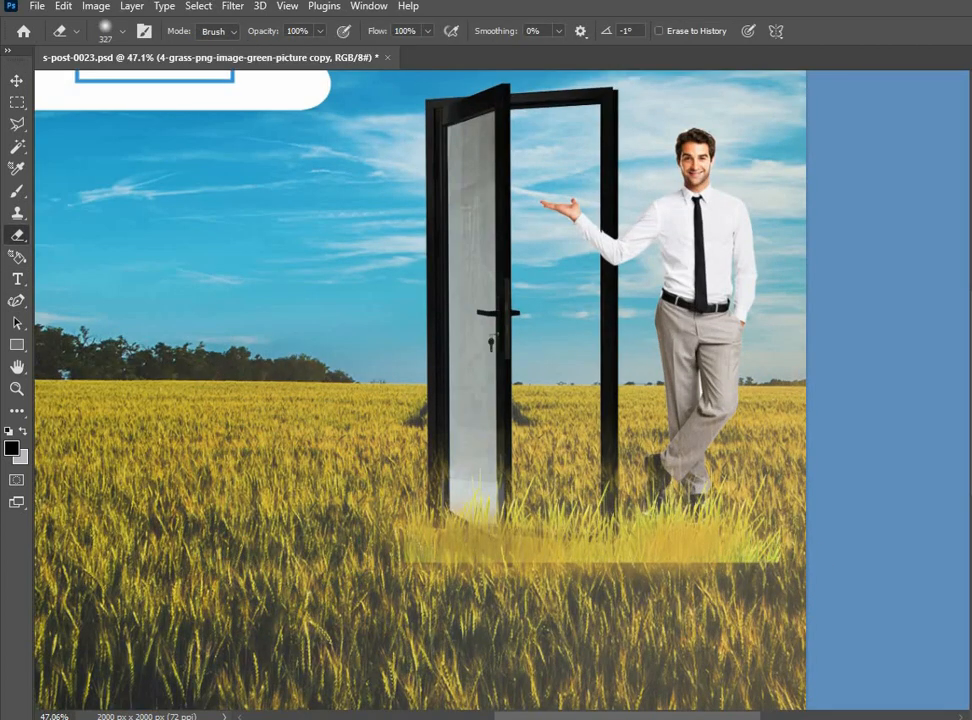
pyautogui.moveTo(635, 615)
pyautogui.mouseDown()
pyautogui.moveTo(490, 606)
pyautogui.moveTo(735, 602)
pyautogui.moveTo(460, 575)
pyautogui.moveTo(720, 555)
pyautogui.moveTo(450, 595)
pyautogui.moveTo(715, 605)
pyautogui.moveTo(450, 590)
pyautogui.moveTo(720, 580)
pyautogui.mouseUp()
pyautogui.hotkey('ctrl', 'z')
pyautogui.hotkey('ctrl', 'z')
pyautogui.hotkey('ctrl', 'z')
pyautogui.hotkey('ctrl', 'z')
# Erase the lower part of the grass clump with a soft 327 px eraser to blend it into the field
pyautogui.moveTo(450, 595); pyautogui.dragTo(745, 585)
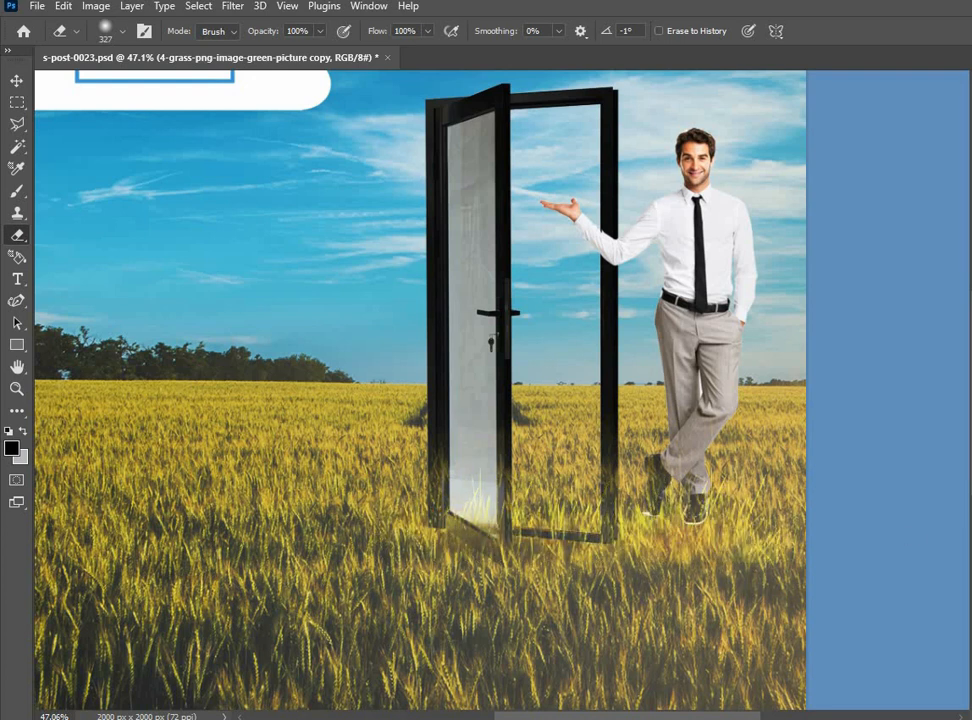
pyautogui.press('v')
pyautogui.scroll(-3, 690, 471)
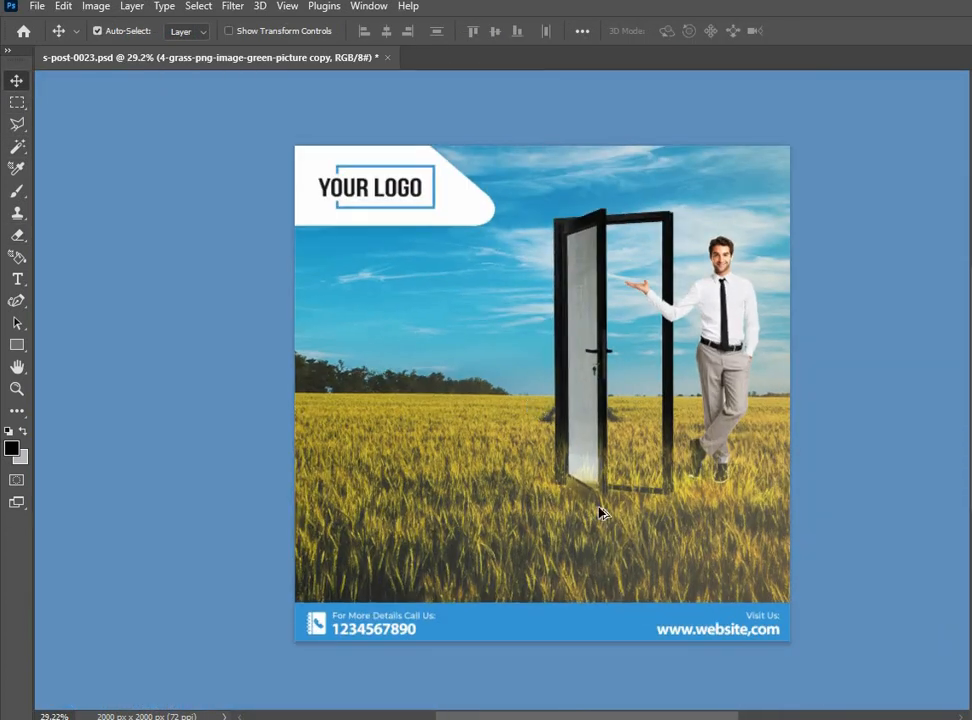
# Add a white ENERGY EFFICIENT text in a narrow frame and place it below the plug icon
pyautogui.scroll(1, 688, 525)
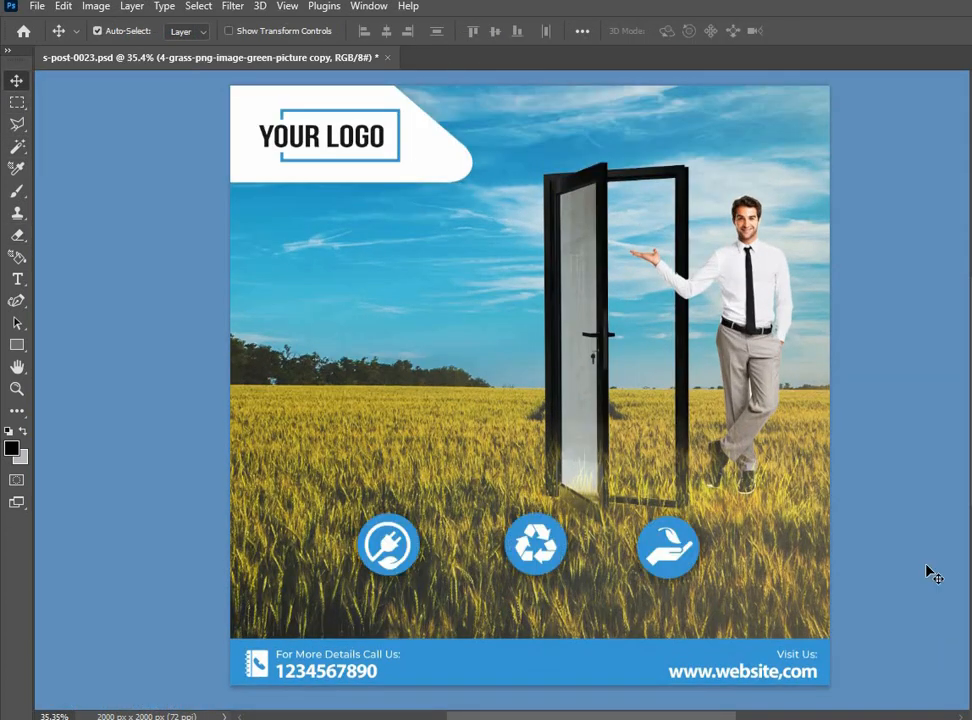
pyautogui.scroll(-2, 900, 582)
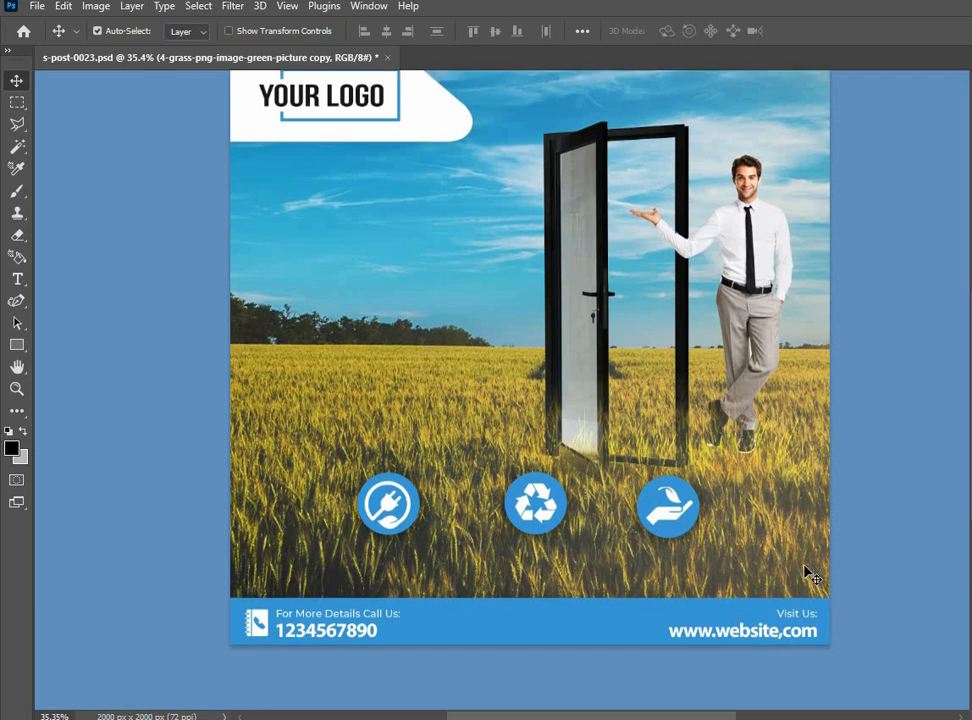
pyautogui.press('t')
pyautogui.moveTo(258, 277); pyautogui.dragTo(449, 371)
pyautogui.press('BackSpace')
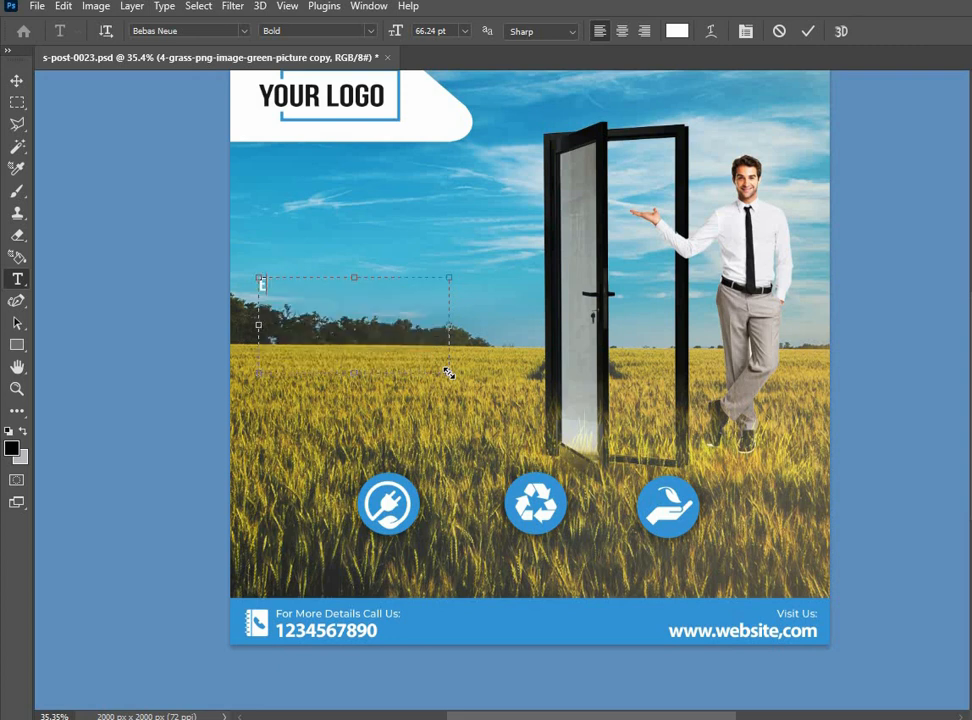
pyautogui.write('ENERGY EFFICIENT')
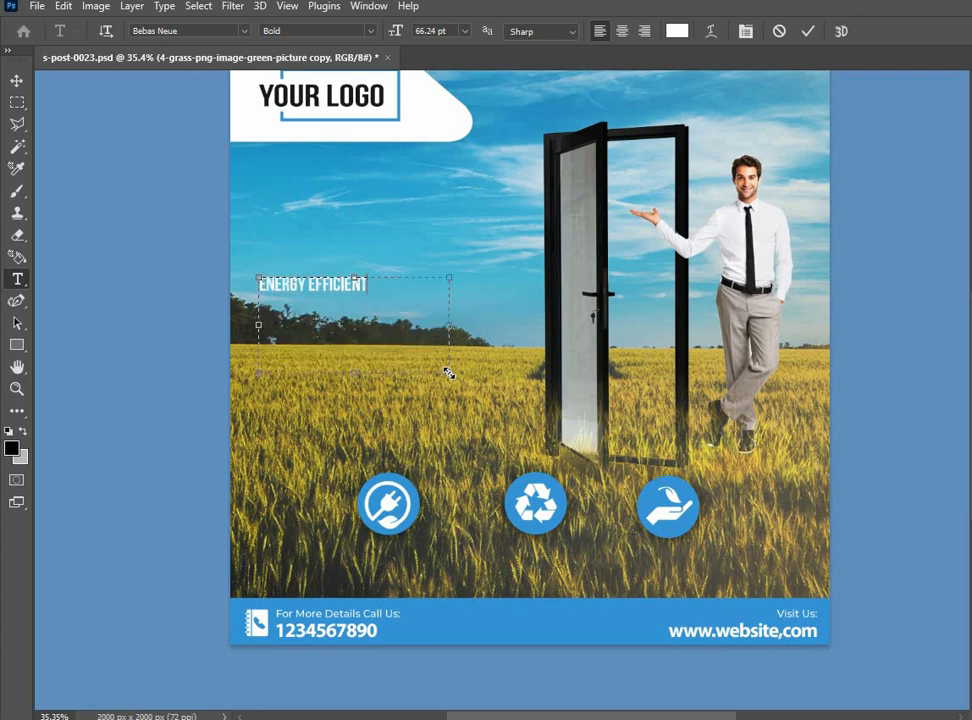
pyautogui.hotkey('ctrl', 'a')
pyautogui.moveTo(454, 329); pyautogui.dragTo(377, 323)
pyautogui.moveTo(313, 377); pyautogui.dragTo(418, 566)
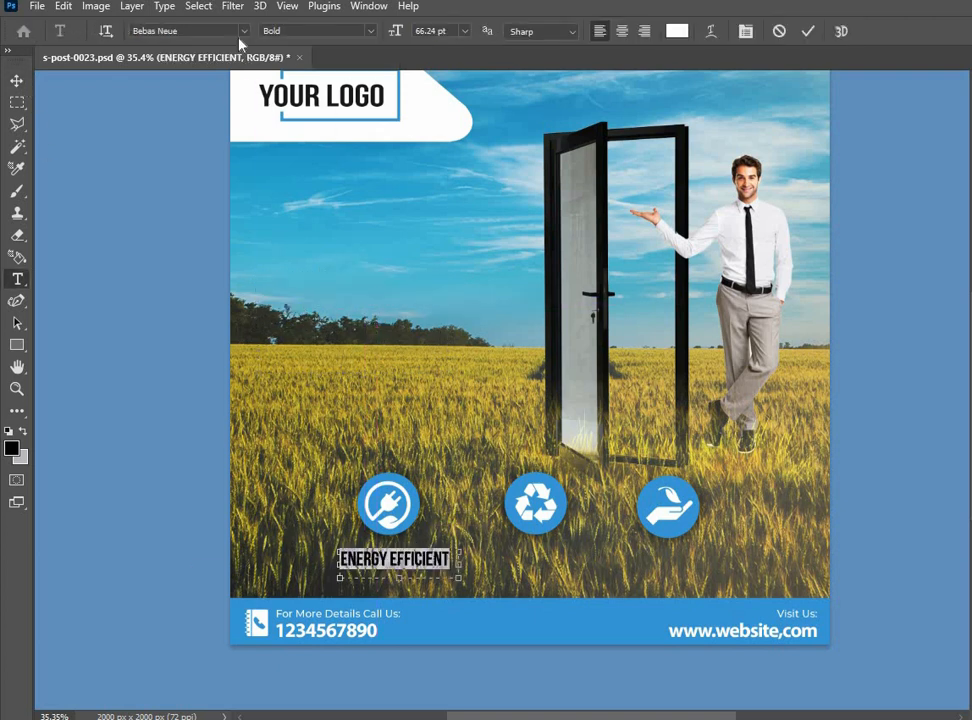
# Change the ENERGY EFFICIENT text's font to Bebas Regular
pyautogui.click(243, 32)
pyautogui.moveTo(190, 31); pyautogui.dragTo(111, 34)
pyautogui.write('BEB')
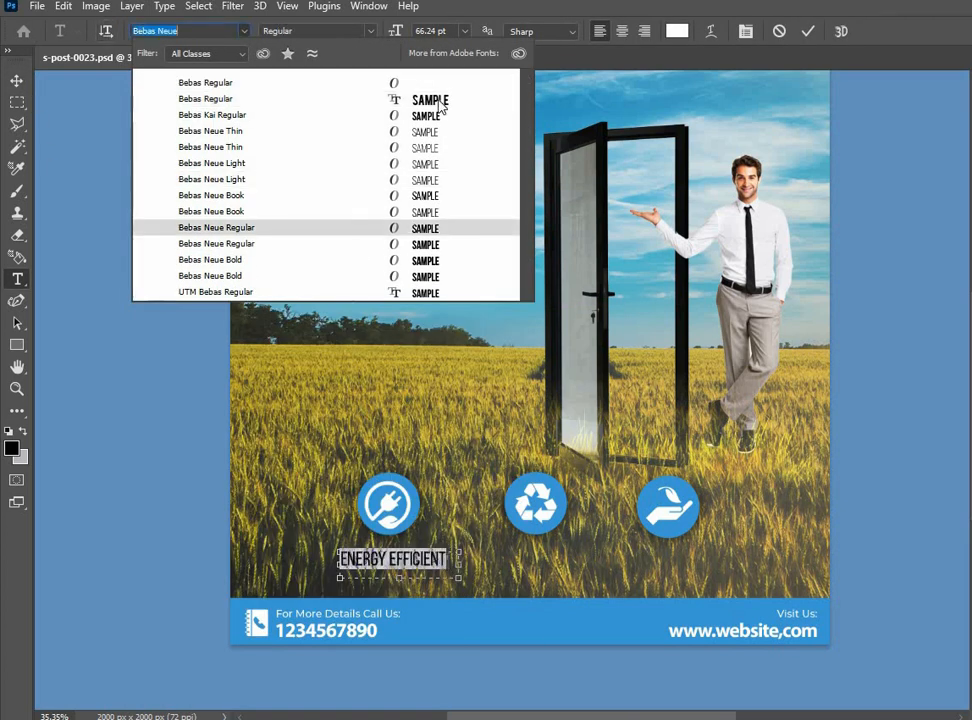
pyautogui.click(580, 280)
pyautogui.click(440, 100)
pyautogui.click(16, 80)
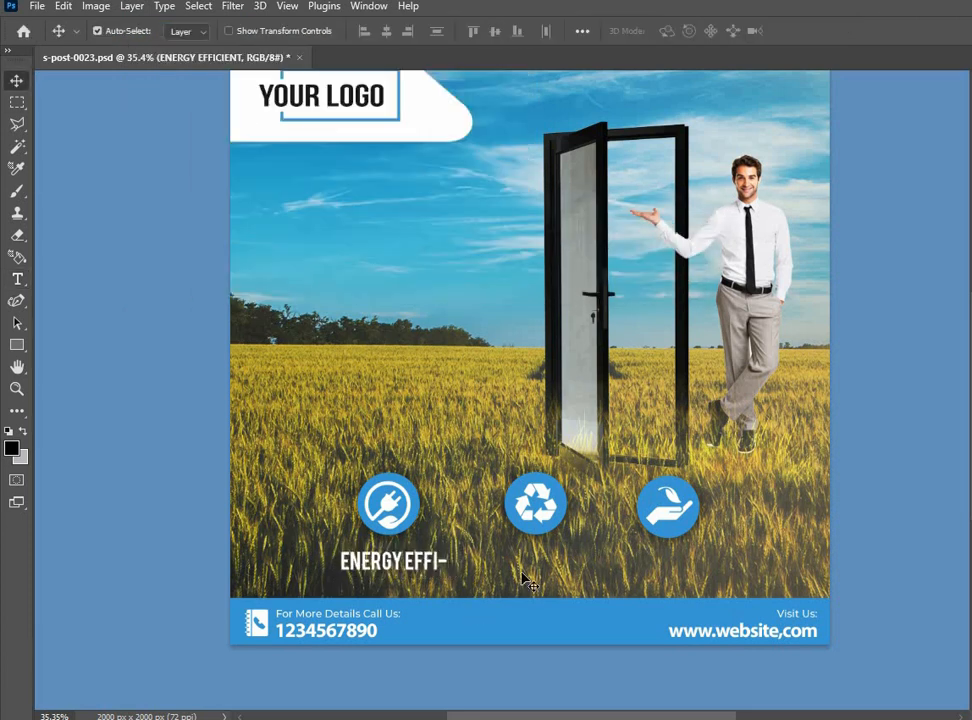
# Widen the text frame below the plug icon so that ENERGY EFFICIENT fits on one line
pyautogui.click(410, 565)
pyautogui.doubleClick(400, 562)
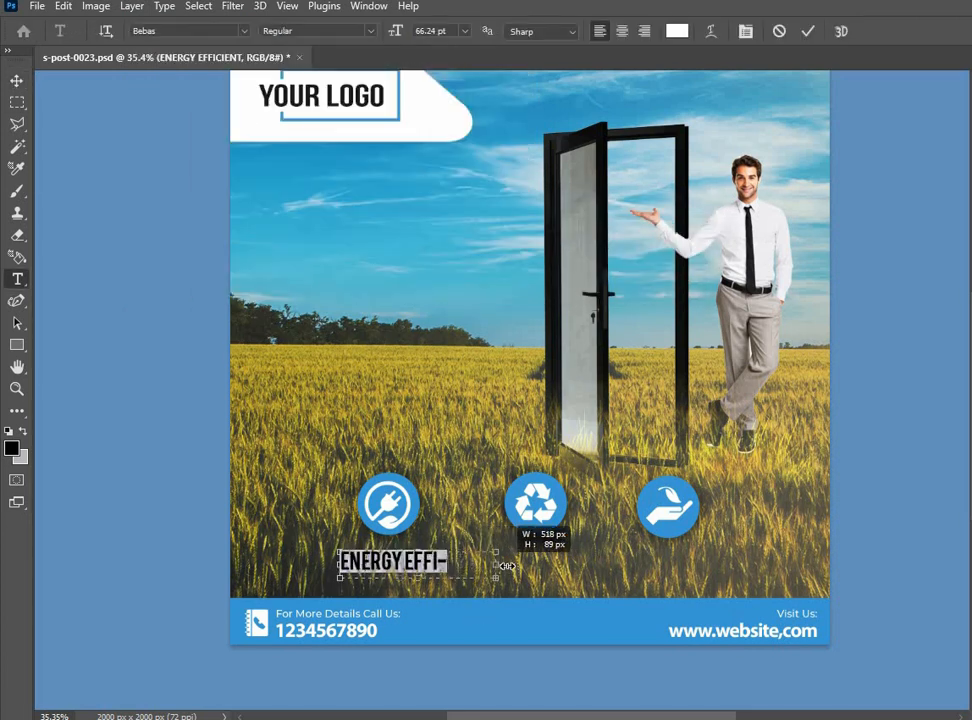
pyautogui.moveTo(507, 566); pyautogui.dragTo(499, 563)
pyautogui.hotkey('ctrl', 'Return')
# Scale the ENERGY EFFICIENT label down to about 49.6 pt and center it below the plug icon
pyautogui.moveTo(428, 561); pyautogui.dragTo(409, 557)
pyautogui.hotkey('ctrl', 't')
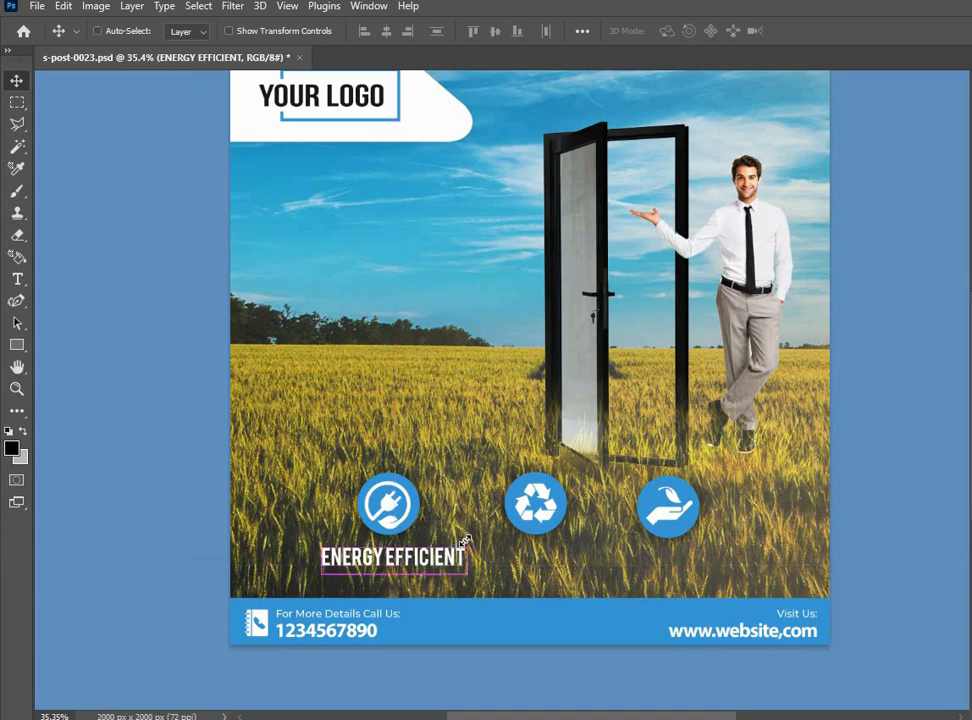
pyautogui.moveTo(465, 541); pyautogui.dragTo(413, 555)
pyautogui.press('Return')
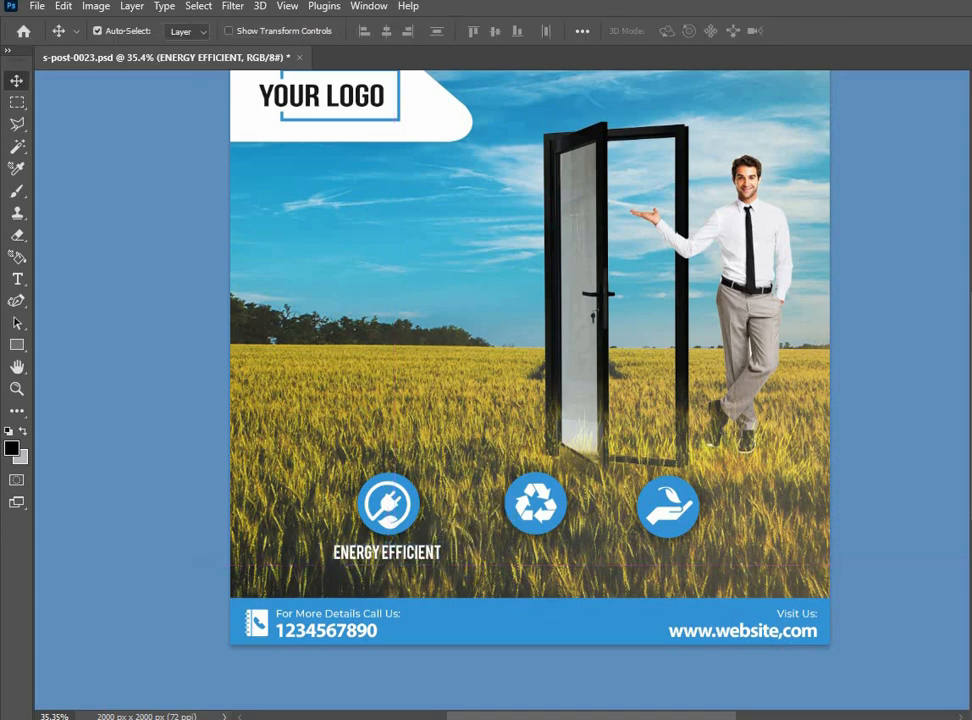
# Add a Drop Shadow to ENERGY EFFICIENT with 66% opacity, 150° angle, 14 px distance, 10% spread and 24 px size
pyautogui.press('F2')
pyautogui.press('Escape')
pyautogui.scroll(8, 364, 564)
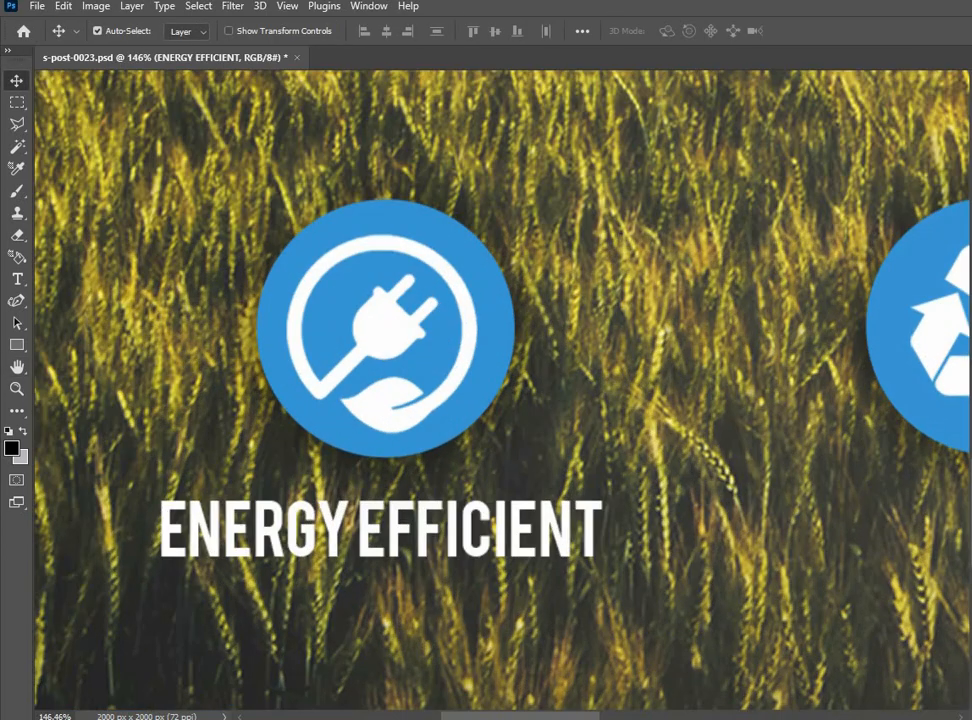
pyautogui.press('F2')
pyautogui.click(607, 660)
pyautogui.moveTo(892, 317); pyautogui.dragTo(971, 200)
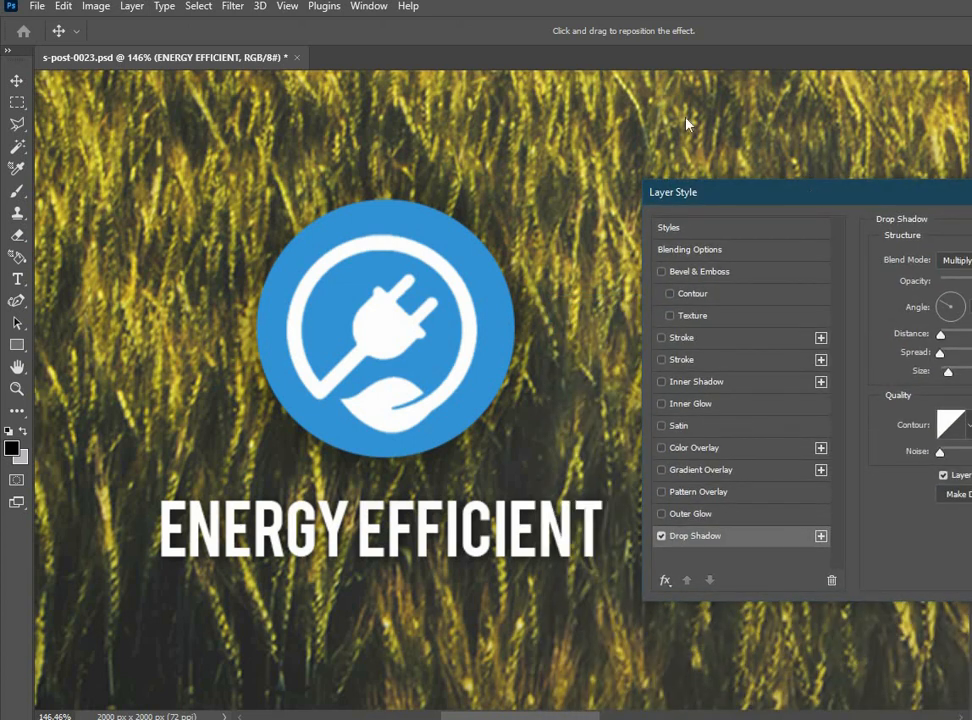
pyautogui.moveTo(686, 119); pyautogui.dragTo(600, 70)
pyautogui.moveTo(743, 252)
pyautogui.mouseDown()
pyautogui.moveTo(738, 227)
pyautogui.moveTo(741, 235)
pyautogui.mouseUp()
pyautogui.moveTo(788, 162); pyautogui.dragTo(787, 165)
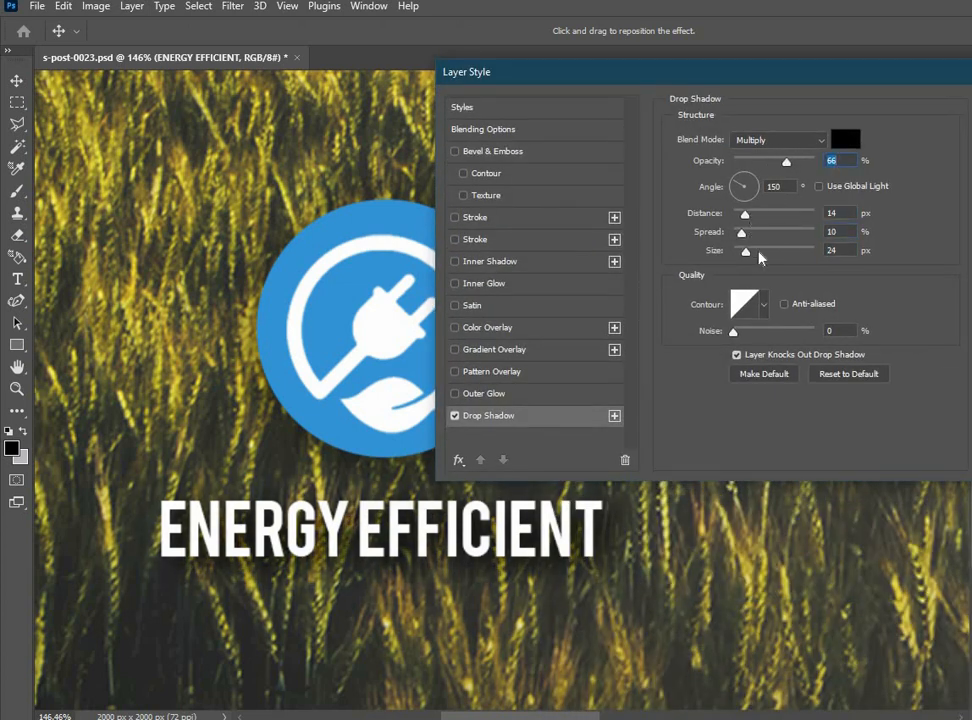
pyautogui.press('Return')
# Reduce the drop shadow opacity of the ENERGY EFFICIENT label to 42%
pyautogui.scroll(-5, 451, 330)
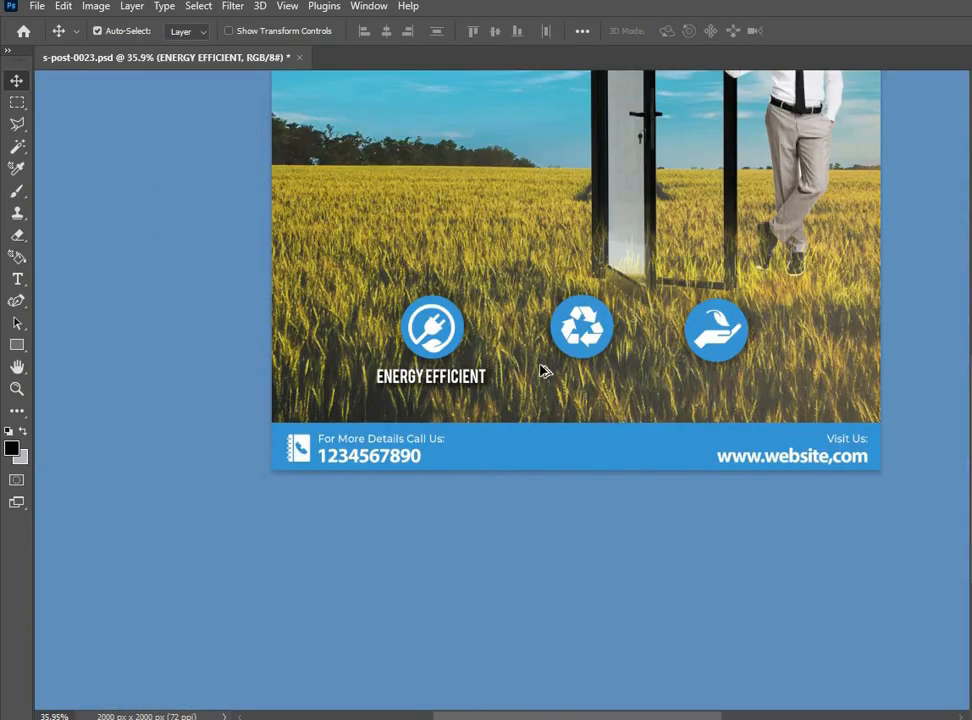
pyautogui.scroll(4, 740, 343)
pyautogui.scroll(-6, 480, 419)
pyautogui.scroll(6, 366, 416)
pyautogui.click(405, 402)
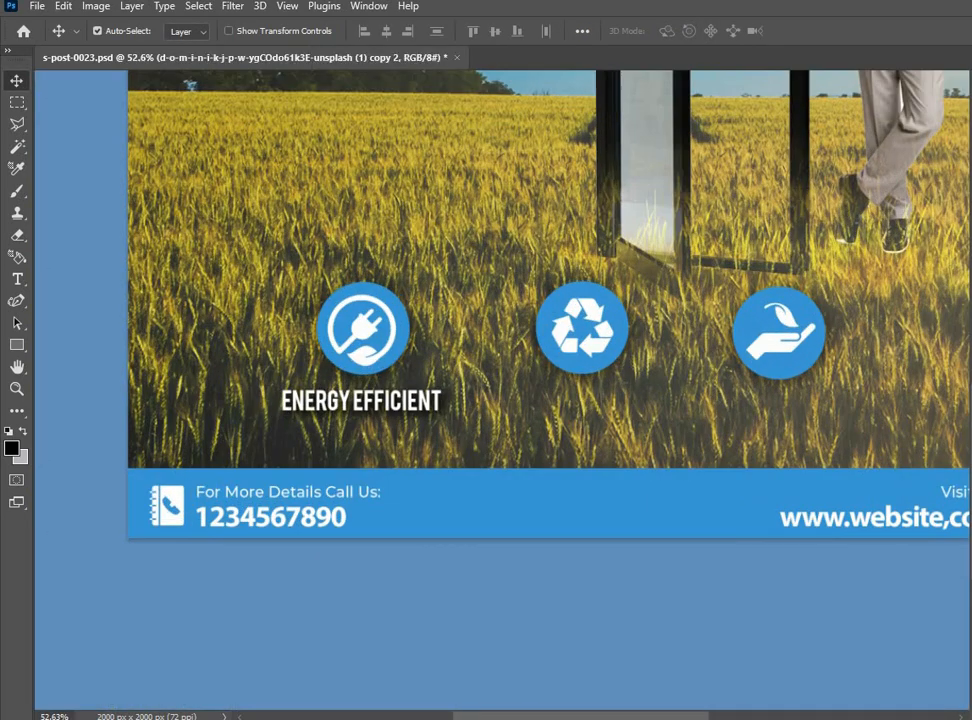
pyautogui.click(380, 402)
pyautogui.moveTo(775, 163); pyautogui.dragTo(767, 163)
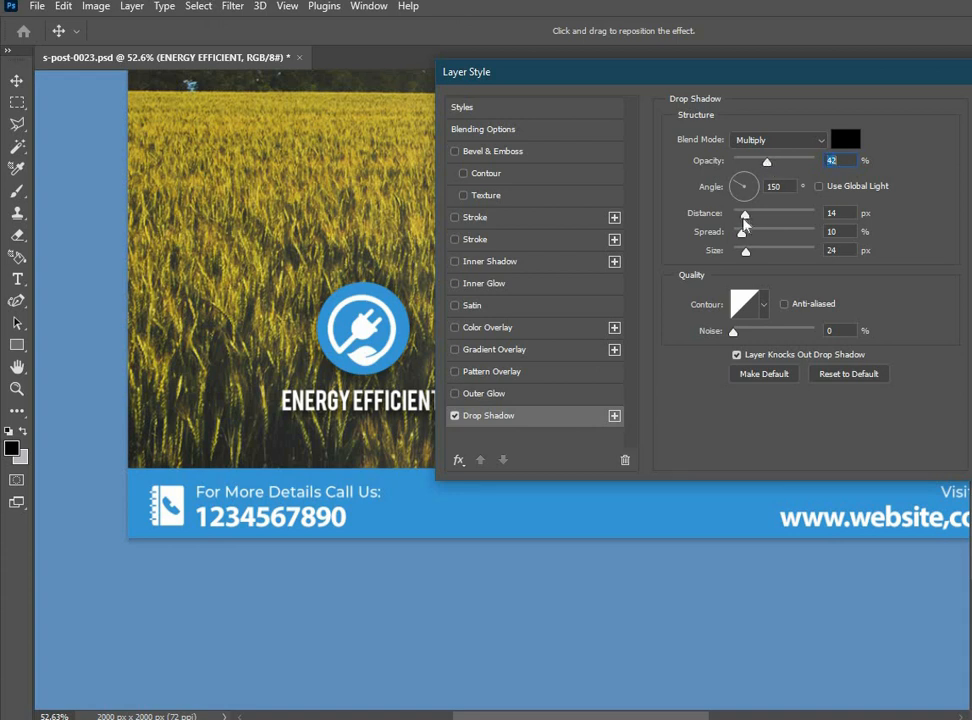
pyautogui.press('Return')
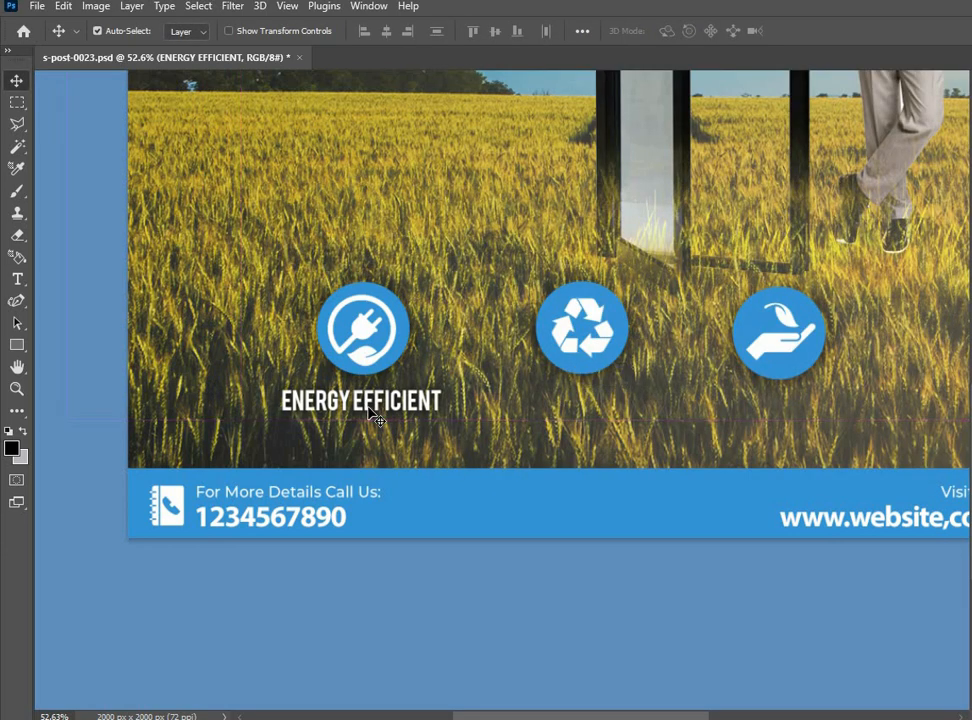
# Place a copy of the ENERGY EFFICIENT label below the recycling icon, level with the original
pyautogui.moveTo(369, 410); pyautogui.dragTo(539, 405)
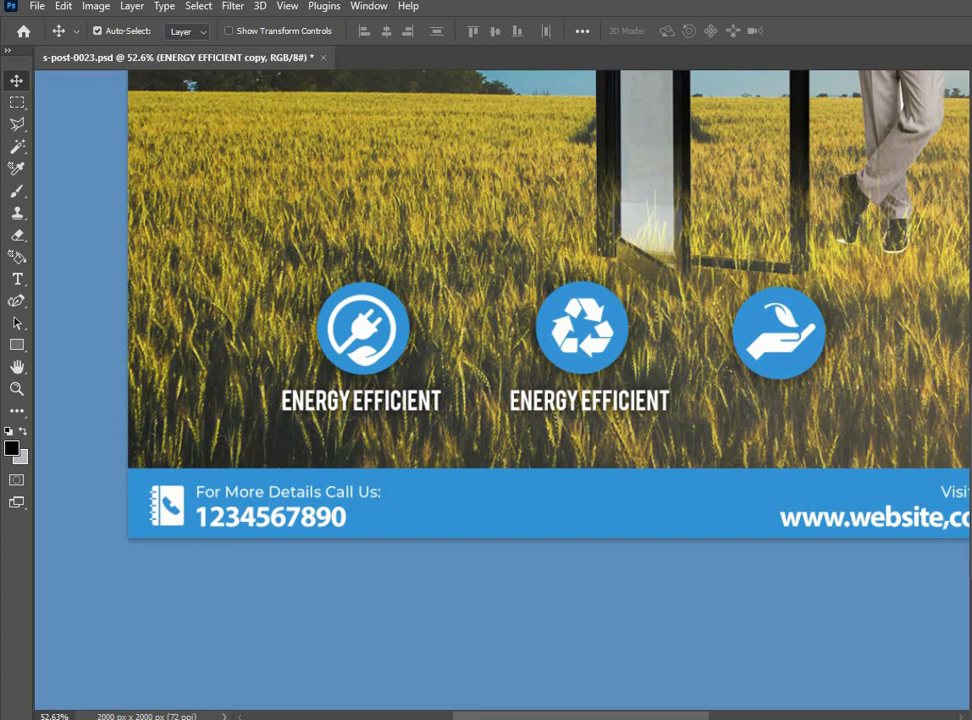
pyautogui.click(541, 405)
pyautogui.scroll(2, 598, 503)
# Replace the text of the label below the recycling icon with RECYCLABLE
pyautogui.doubleClick(605, 492)
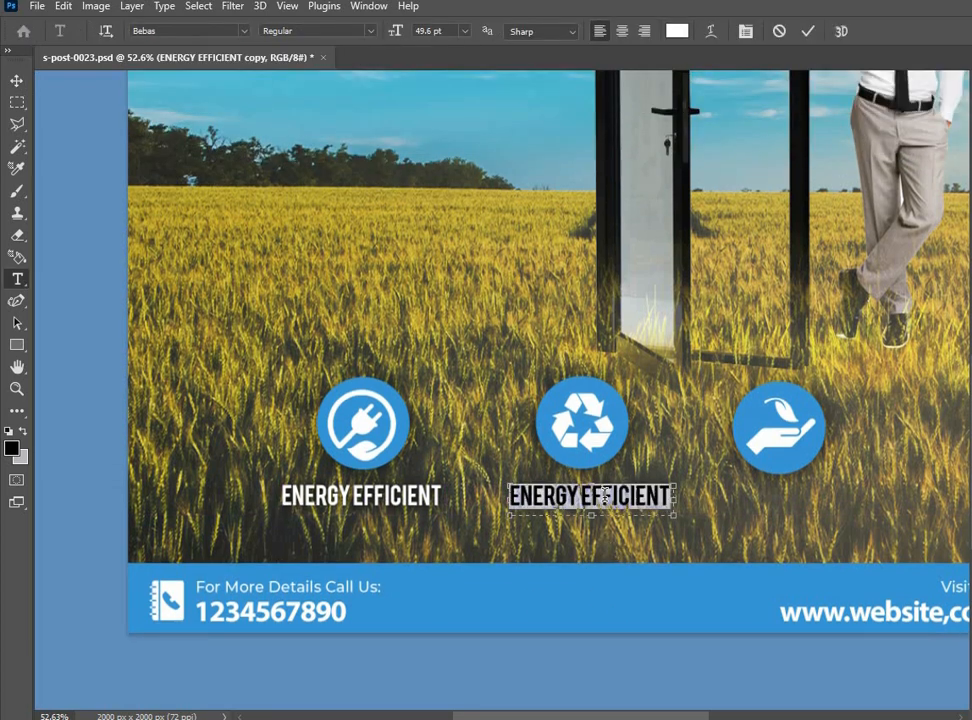
pyautogui.write('RECY')
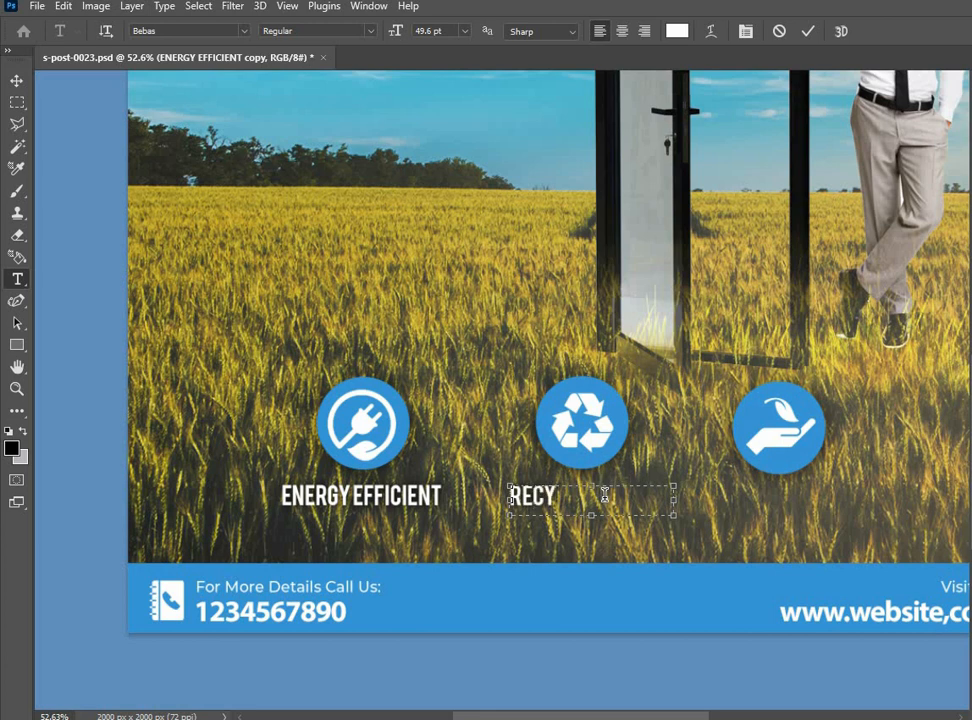
pyautogui.write('CLABLE')
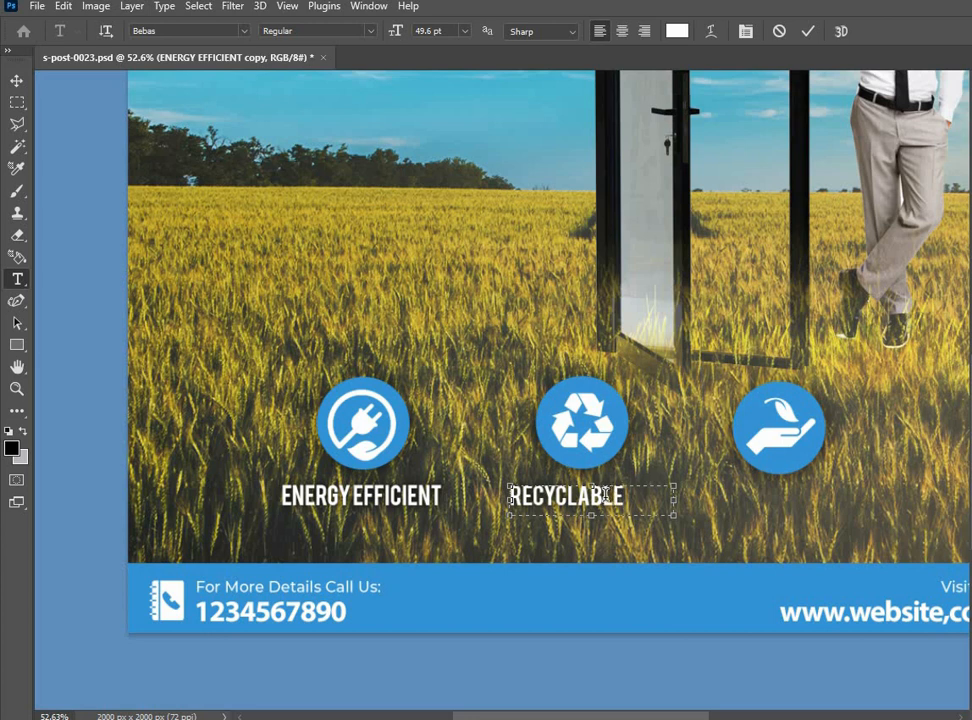
pyautogui.hotkey('ctrl', 'Return')
pyautogui.press('v')
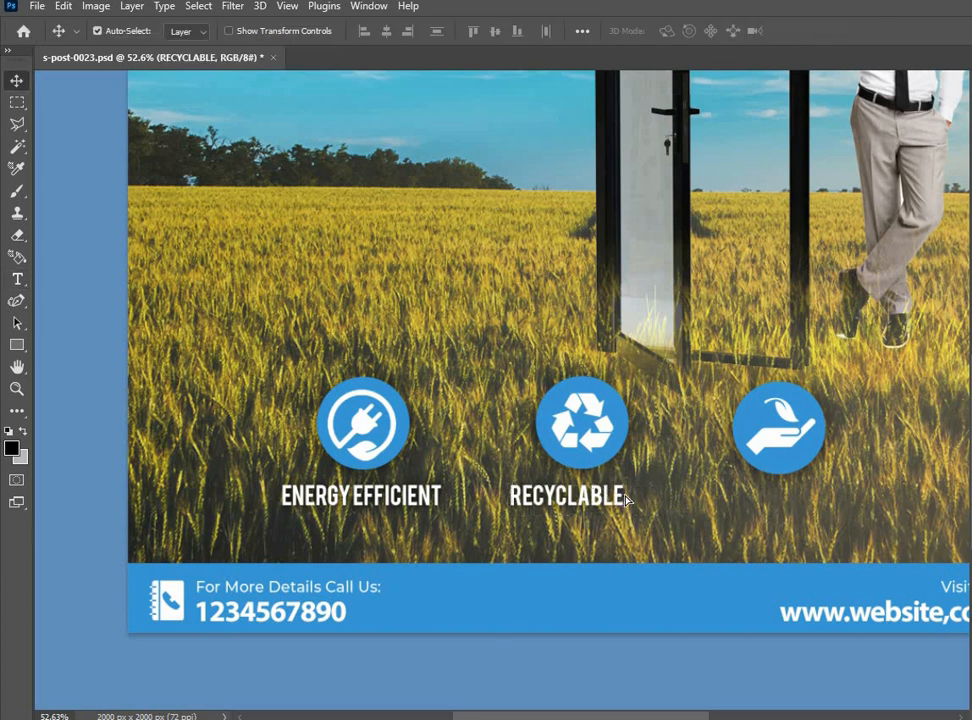
# Center the RECYCLABLE label below the recycling icon and place a copy of it below the hand-and-leaf icon
pyautogui.moveTo(609, 495); pyautogui.dragTo(622, 495)
pyautogui.keyDown('alt'); pyautogui.moveTo(576, 500); pyautogui.dragTo(780, 507); pyautogui.keyUp('alt')
pyautogui.click(779, 508)
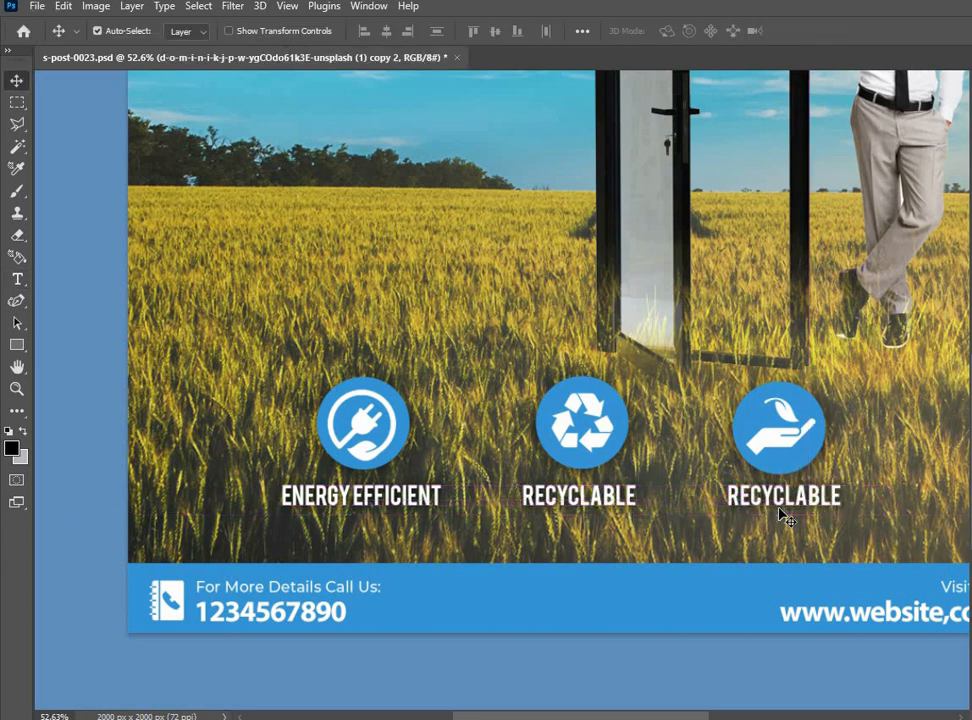
# Replace the text of the label below the hand-and-leaf icon with SUSTAINABLE and realign the RECYCLABLE label under its icon
pyautogui.press('s')
pyautogui.click(15, 82)
pyautogui.doubleClick(808, 494)
pyautogui.write('SUST')
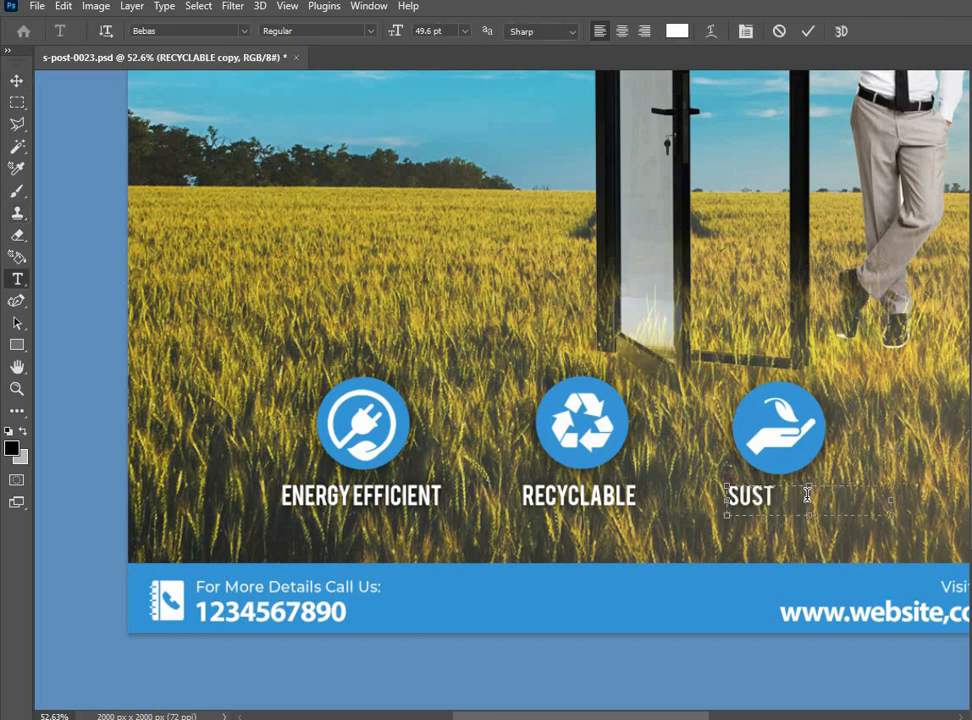
pyautogui.write('AINABLE')
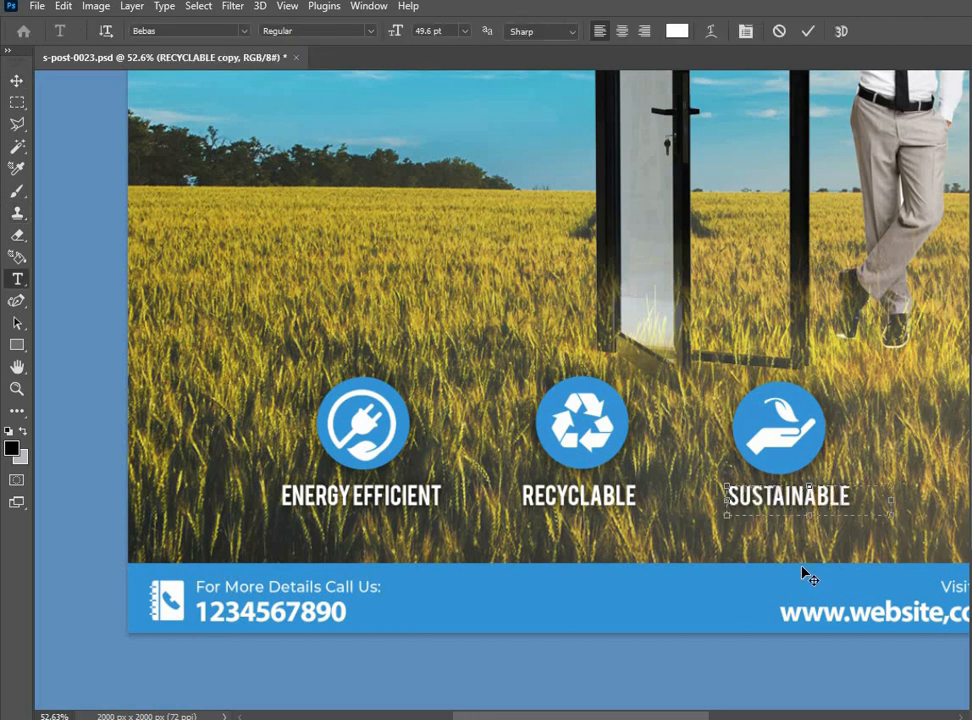
pyautogui.hotkey('ctrl', 'Return')
pyautogui.scroll(-3, 540, 538)
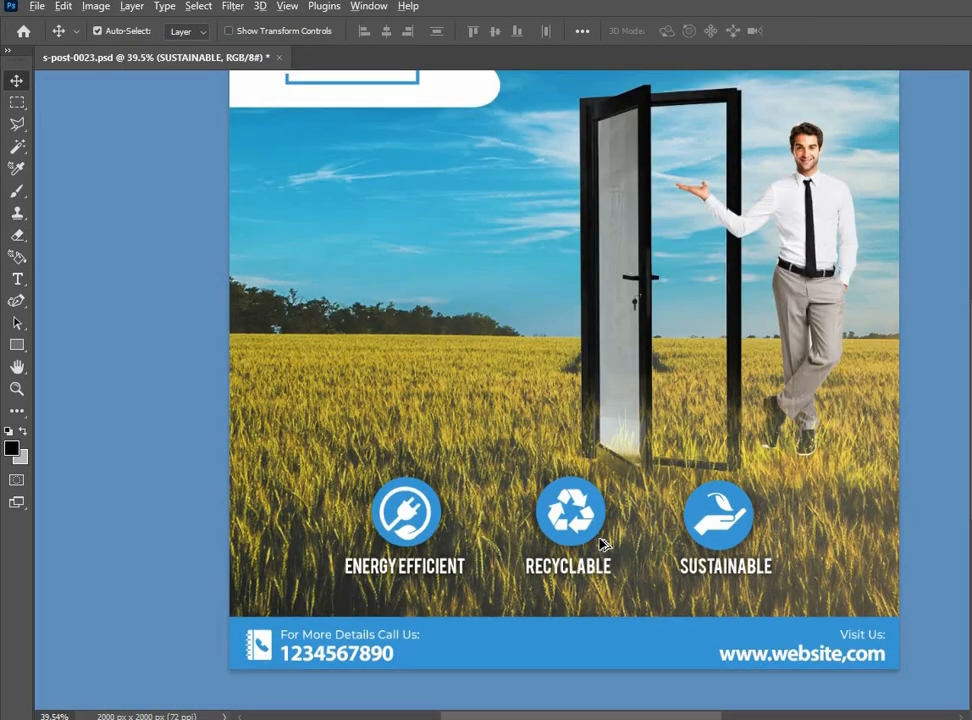
pyautogui.moveTo(601, 542); pyautogui.dragTo(574, 569)
# Add a text block in the sky below the logo reading TAKE ONE STEP TOWARDS A BETTER LIVING BY INSTALLING
pyautogui.scroll(3, 495, 580)
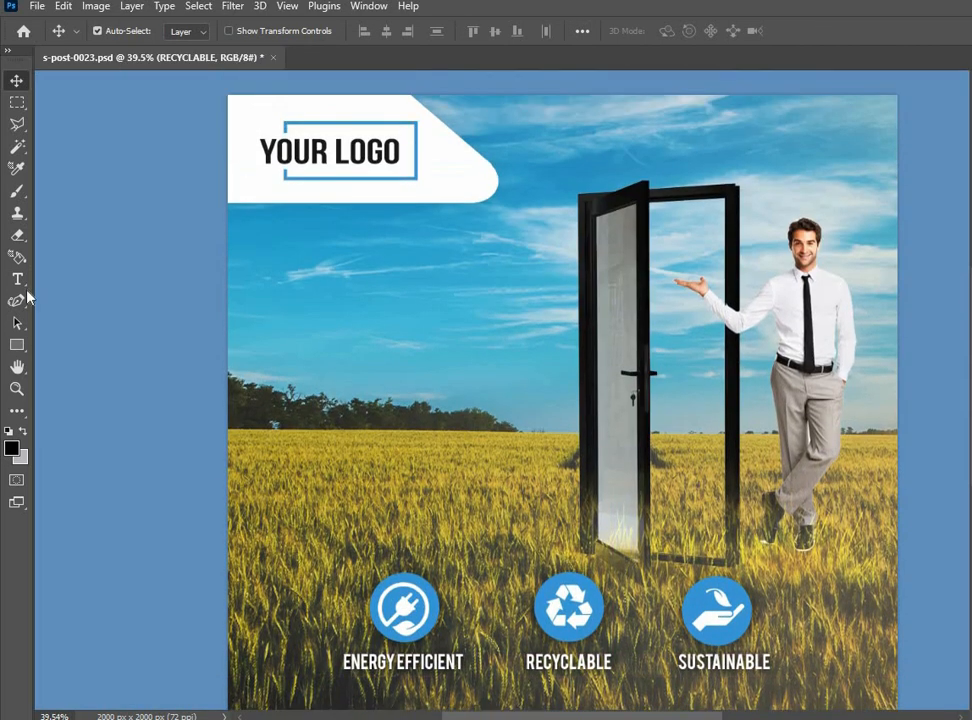
pyautogui.click(17, 279)
pyautogui.moveTo(259, 271); pyautogui.dragTo(544, 467)
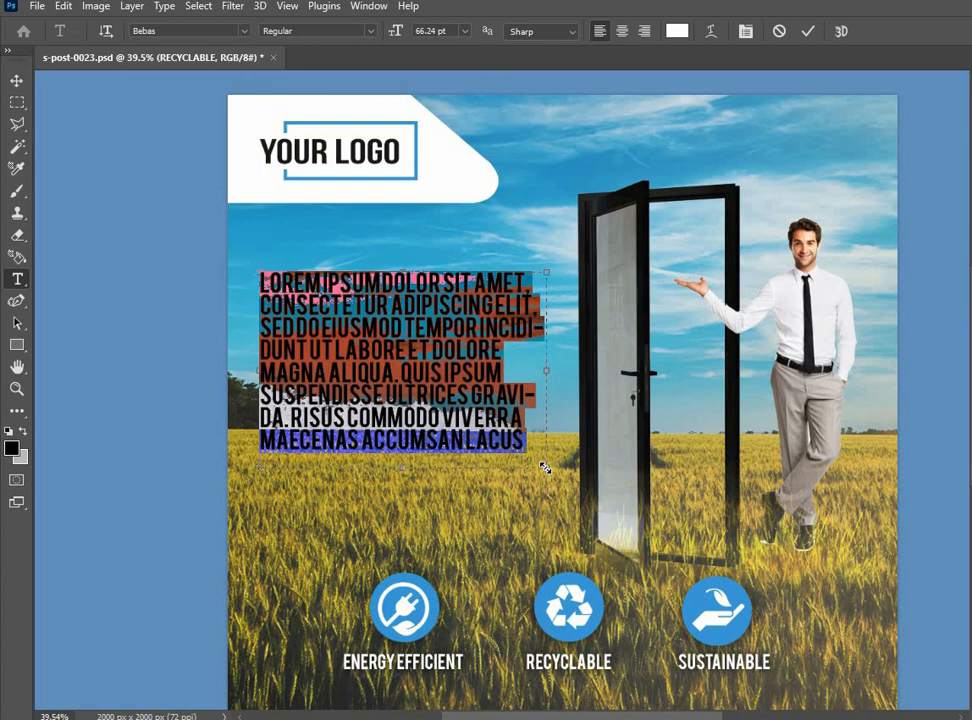
pyautogui.press('BackSpace')
pyautogui.write('TAKE ONE')
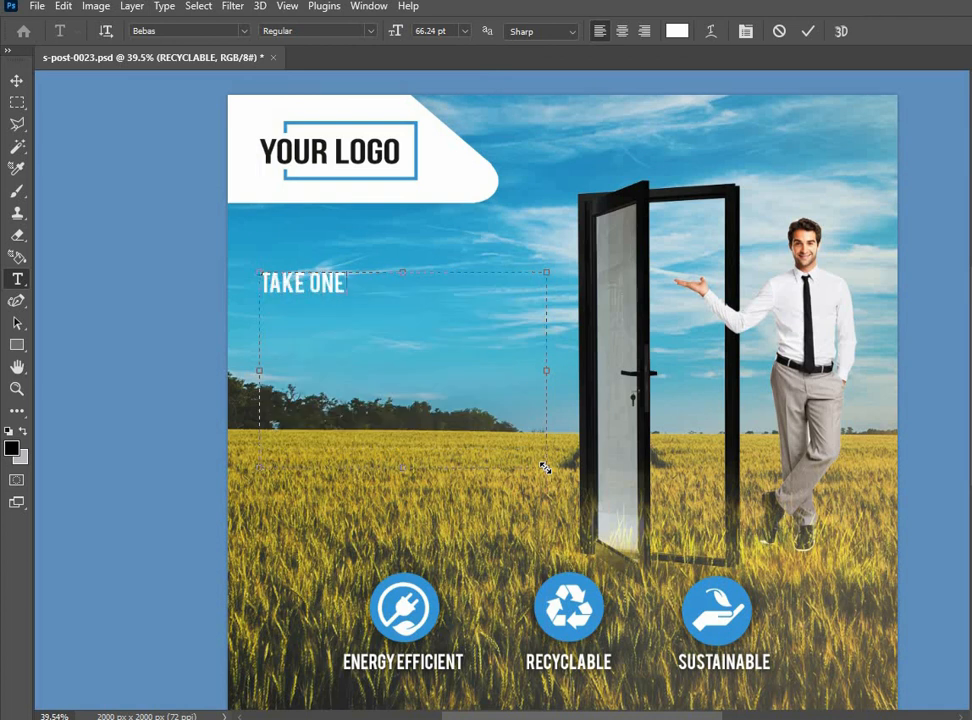
pyautogui.write(' STEP TO')
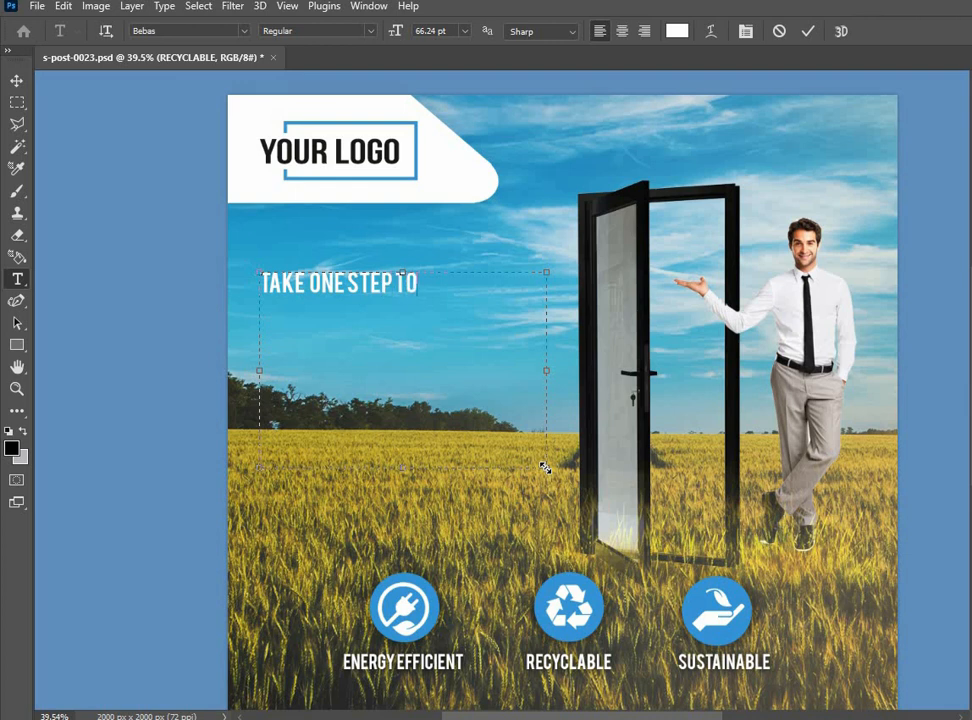
pyautogui.write('WARDS')
pyautogui.press('Return')
pyautogui.write('A BE')
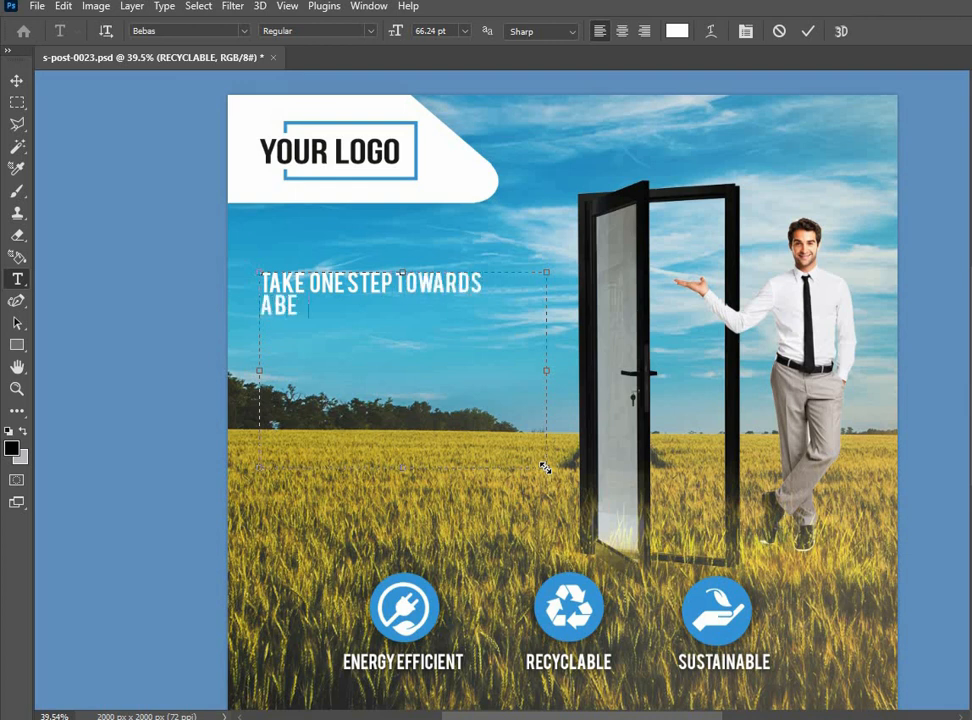
pyautogui.write('TTER LIVIN')
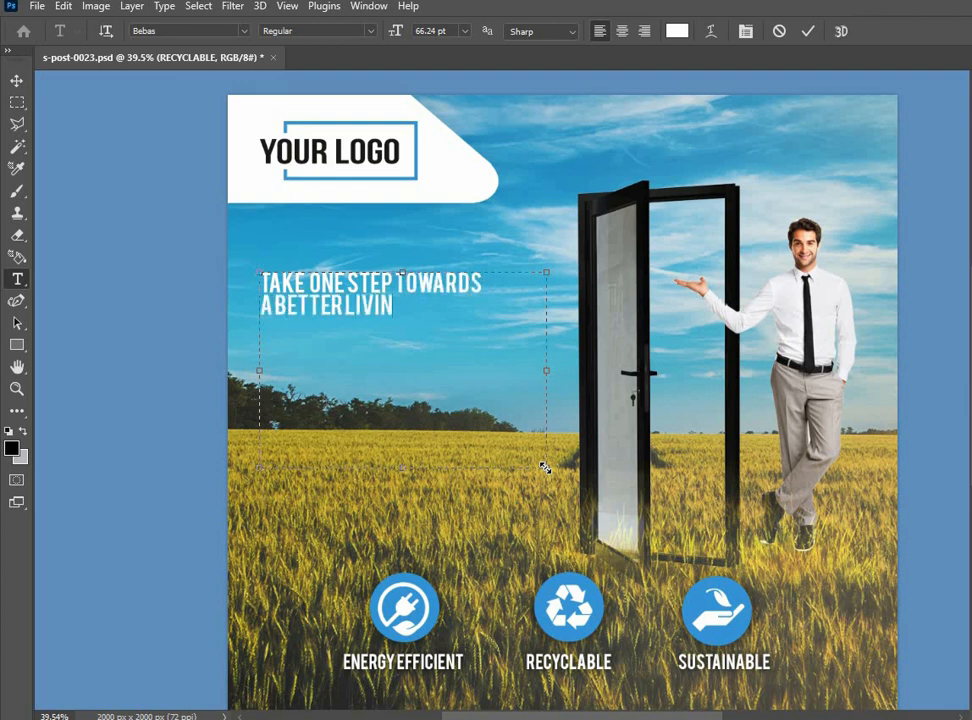
pyautogui.write('G BY INSTA')
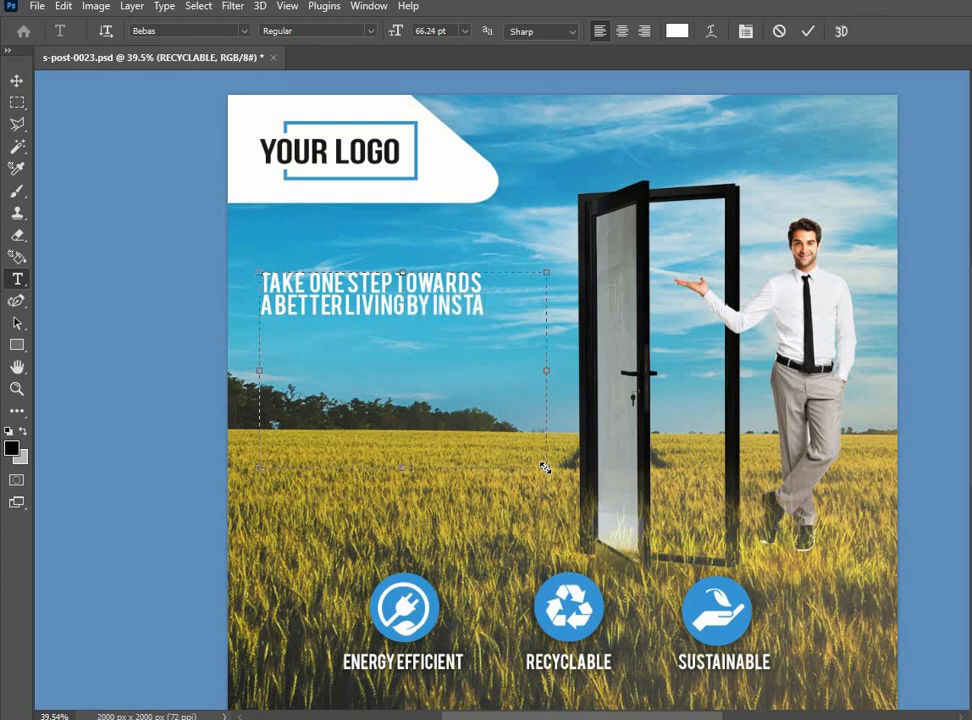
pyautogui.write('LLING')
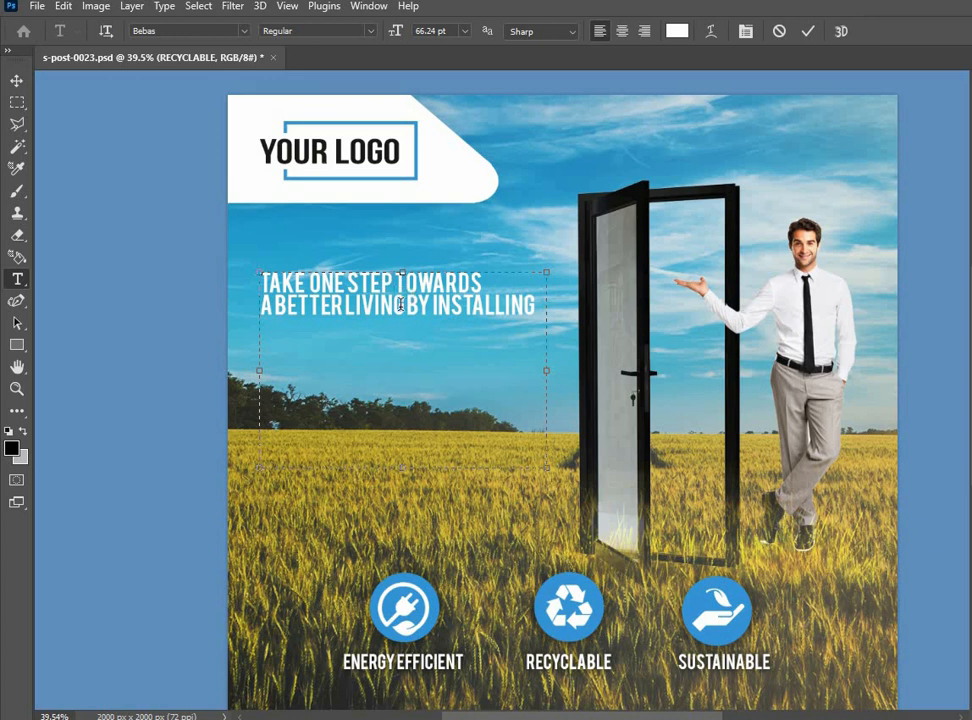
# Rearrange the headline into three lines: TAKE ONE STEP, TOWARDSA BETTER, and LIVING BY INSTALLING
pyautogui.press('Return')
pyautogui.click(262, 328)
pyautogui.press('BackSpace')
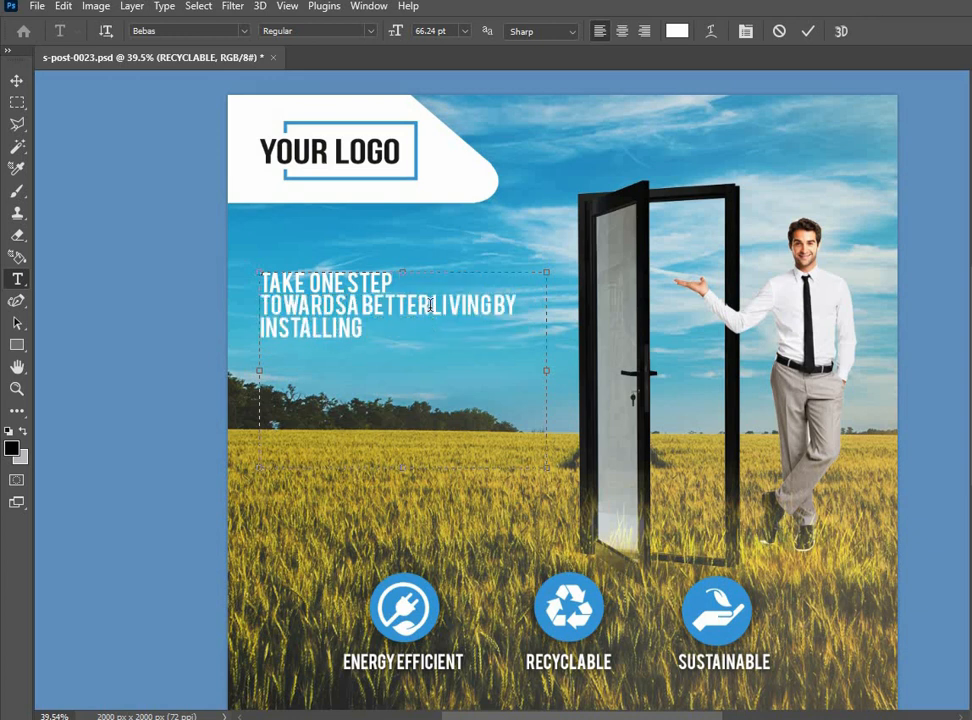
pyautogui.click(435, 304)
pyautogui.press('Return')
# Set the headline's font to Boodle-Black at 100 pt and shorten its text box
pyautogui.hotkey('ctrl', 'a')
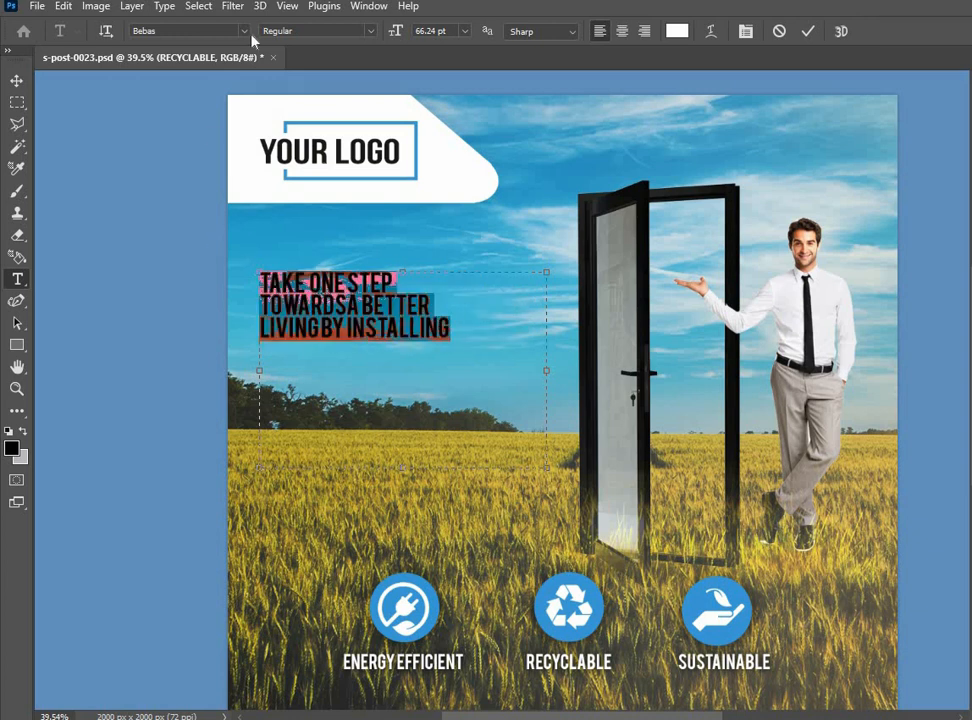
pyautogui.click(243, 34)
pyautogui.click(456, 195)
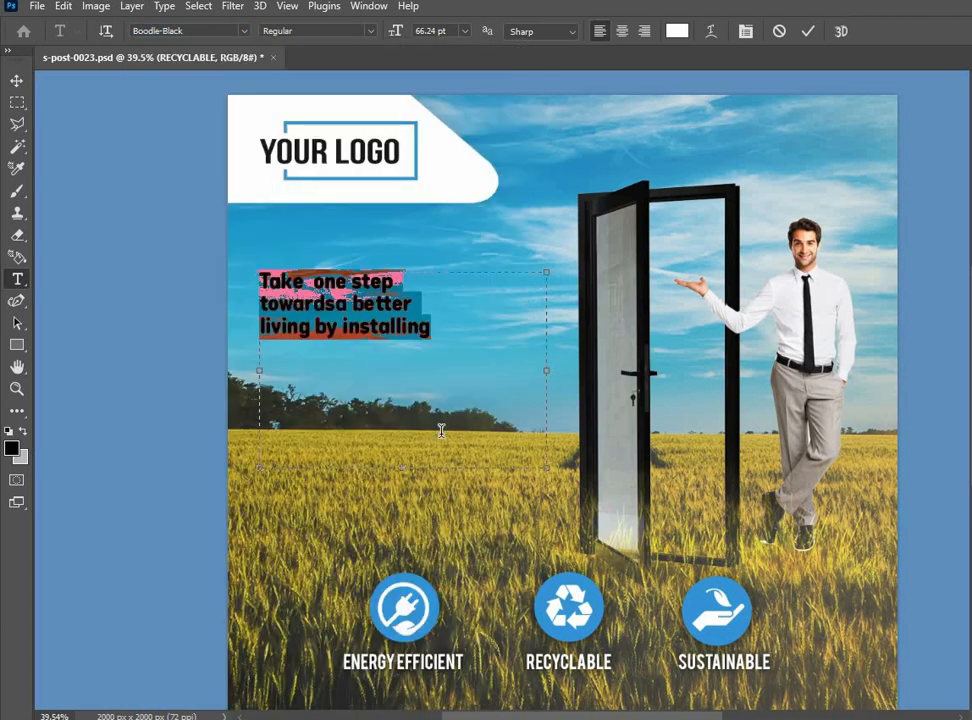
pyautogui.moveTo(396, 31); pyautogui.dragTo(419, 31)
pyautogui.moveTo(405, 468); pyautogui.dragTo(406, 384)
pyautogui.write('100')
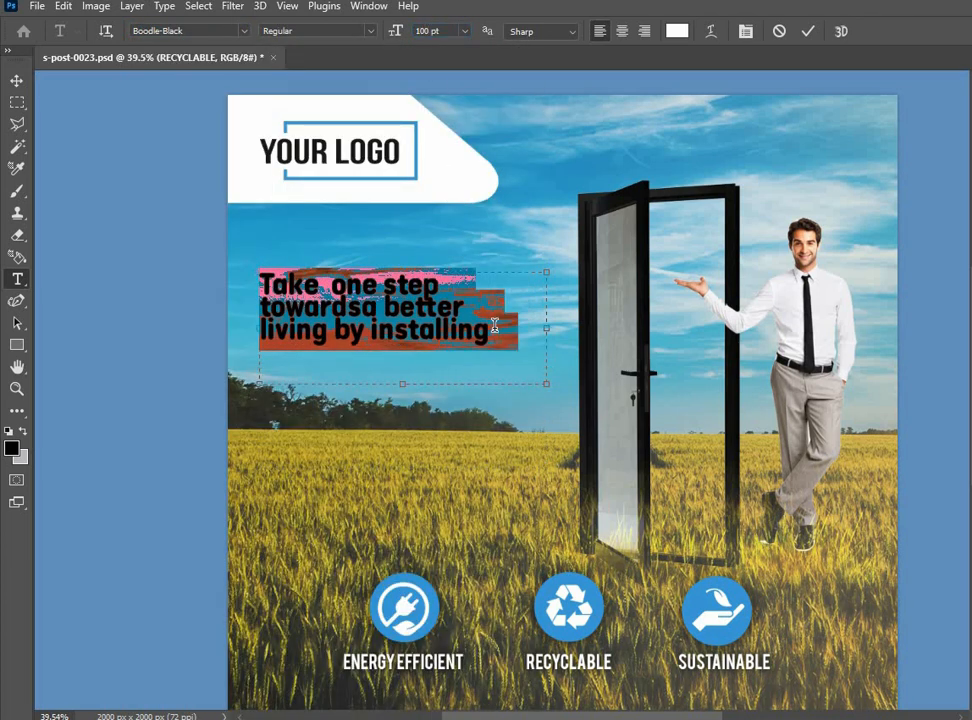
pyautogui.press('Return')
# Set the headline's line spacing to 105 pt and shift the text slightly to the right
pyautogui.hotkey('ctrl', 't')
pyautogui.click(946, 248)
pyautogui.scroll(20, 946, 248)
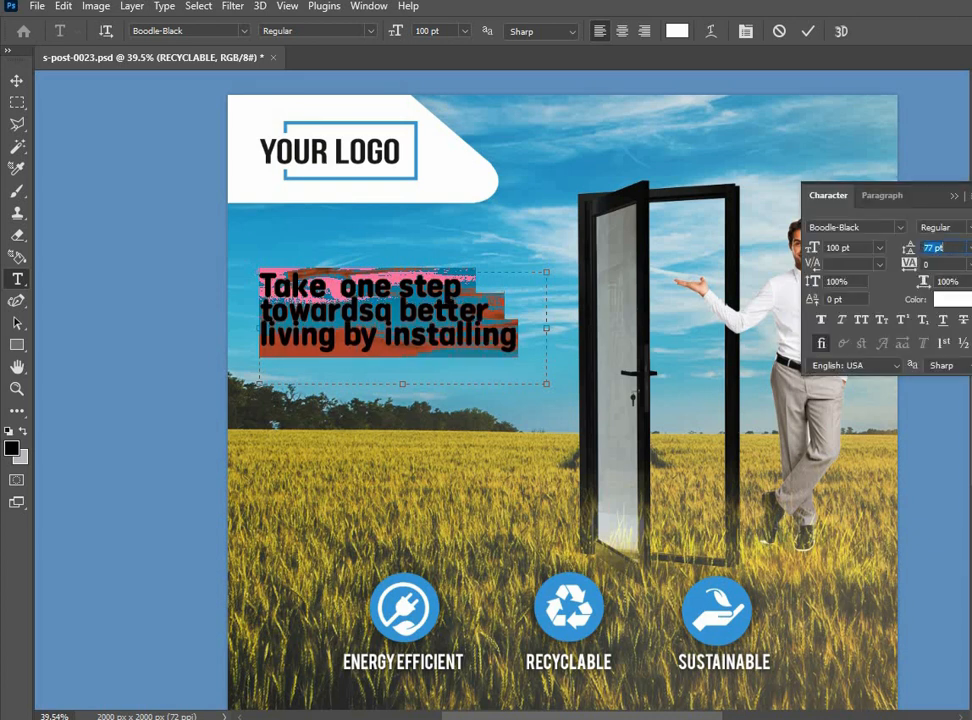
pyautogui.press('Up')
pyautogui.press('Up')
pyautogui.press('Up')
pyautogui.press('Up')
pyautogui.press('Up')
pyautogui.press('Up')
pyautogui.click(17, 81)
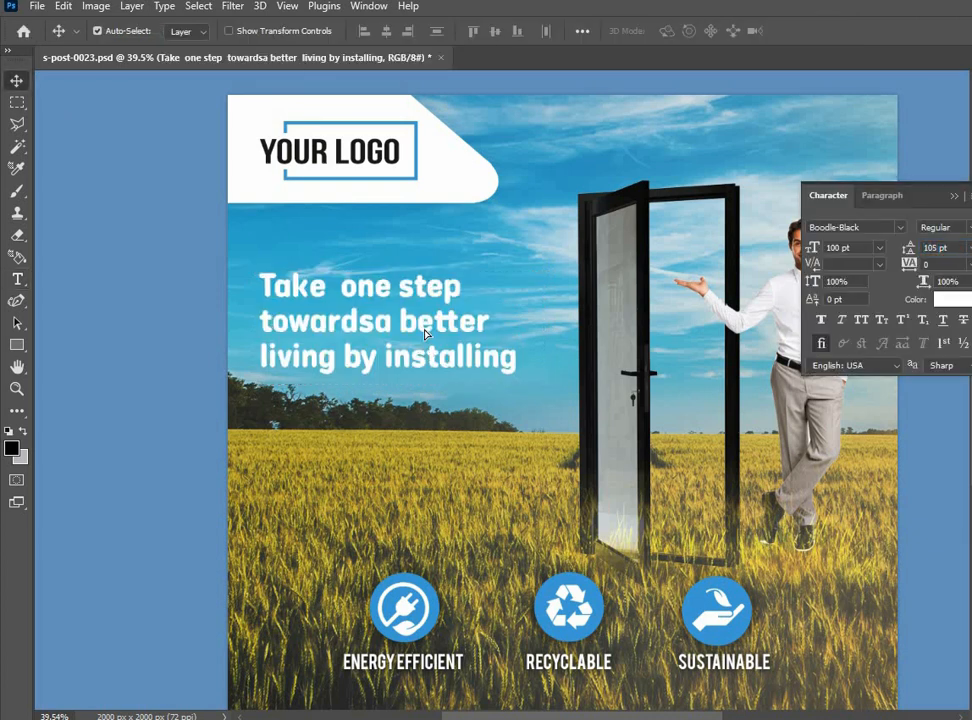
pyautogui.moveTo(391, 338); pyautogui.dragTo(401, 338)
pyautogui.click(150, 343)
# Draw an unfilled rounded rectangle about 1096 by 560 px around the headline, past the canvas's left edge, with a 12 px white stroke
pyautogui.click(17, 346)
pyautogui.moveTo(197, 250); pyautogui.dragTo(565, 436)
pyautogui.moveTo(537, 278); pyautogui.dragTo(530, 284)
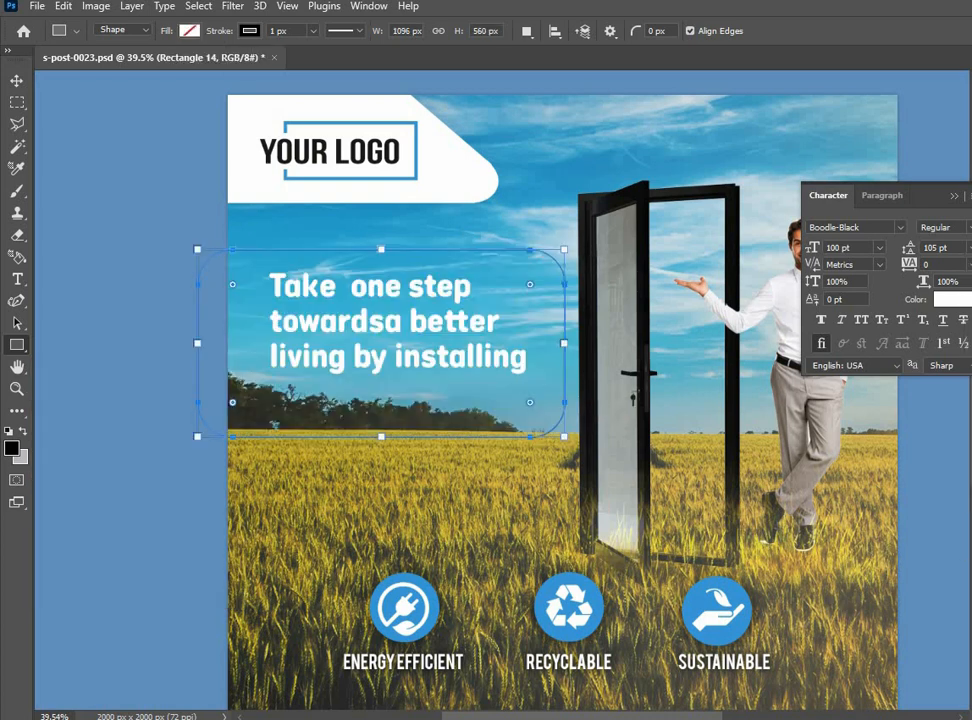
pyautogui.write('5')
pyautogui.press('Return')
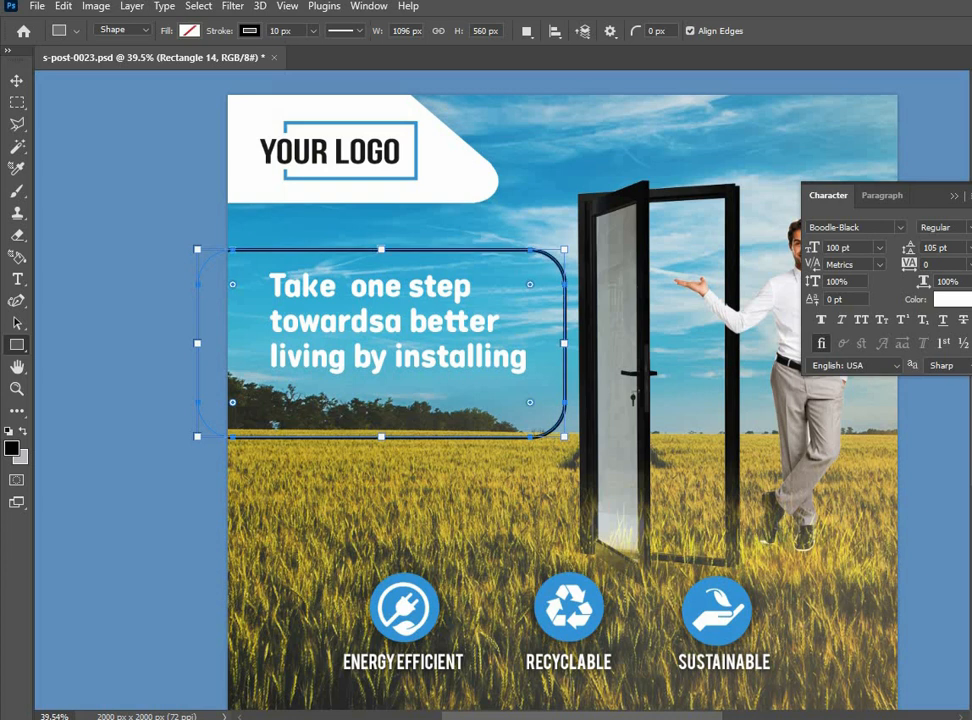
pyautogui.press('Up')
pyautogui.press('Up')
pyautogui.hotkey('ctrl', 'BackSpace')
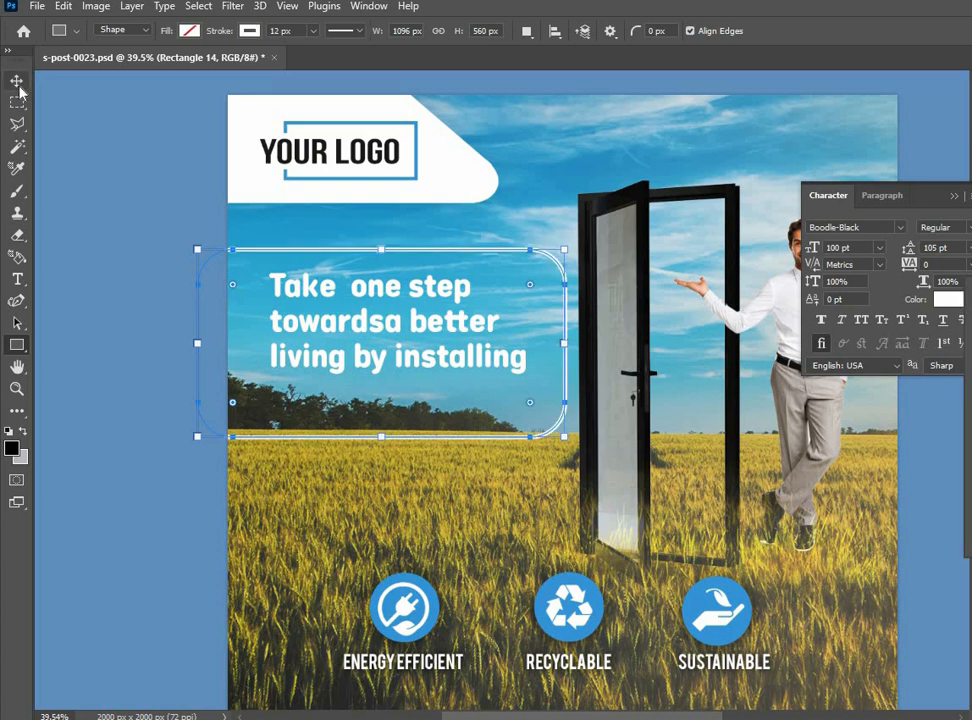
# Rasterize the white rounded frame and erase its lower edge so the right side fades out below the headline
pyautogui.click(18, 83)
pyautogui.rightClick(970, 265)
pyautogui.click(960, 265)
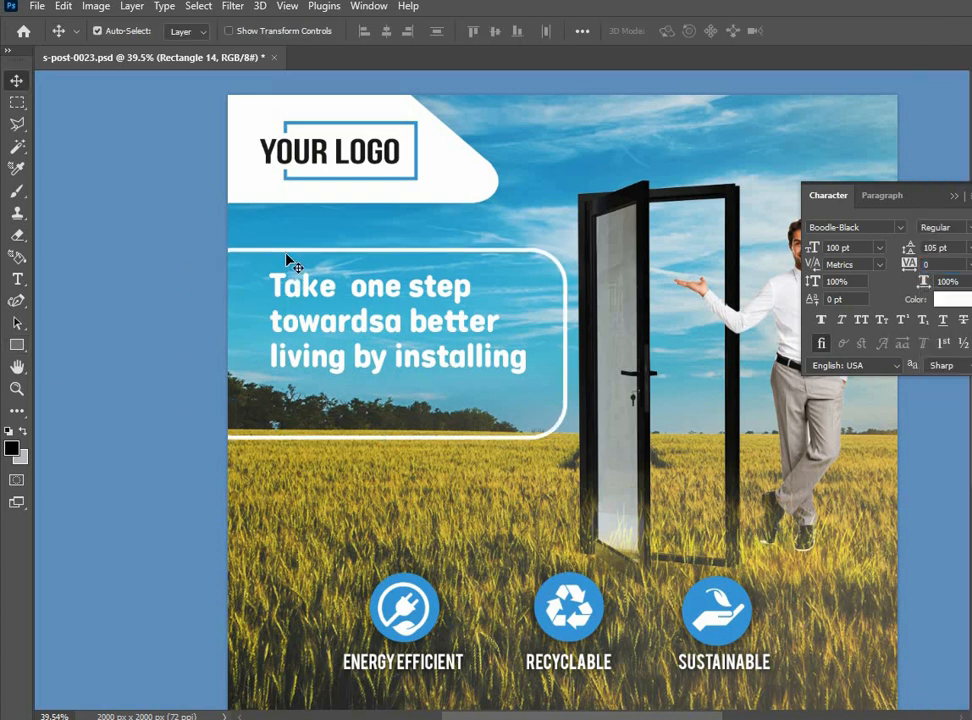
pyautogui.click(17, 235)
pyautogui.moveTo(228, 432); pyautogui.dragTo(562, 410)
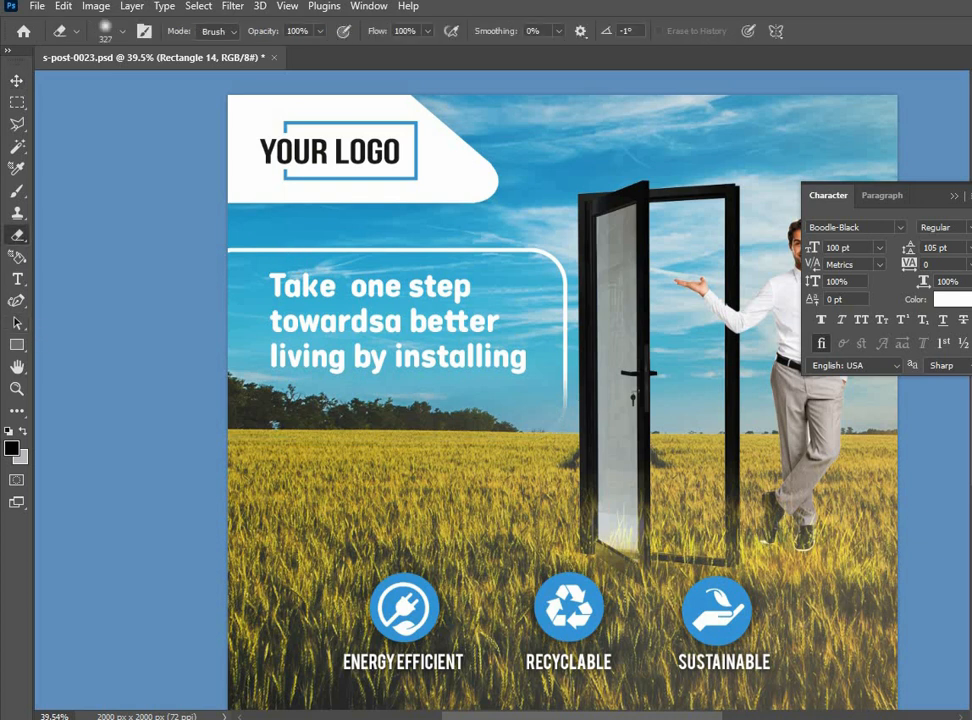
pyautogui.click(17, 81)
# Add a drop shadow to the three-line headline text
pyautogui.click(444, 328)
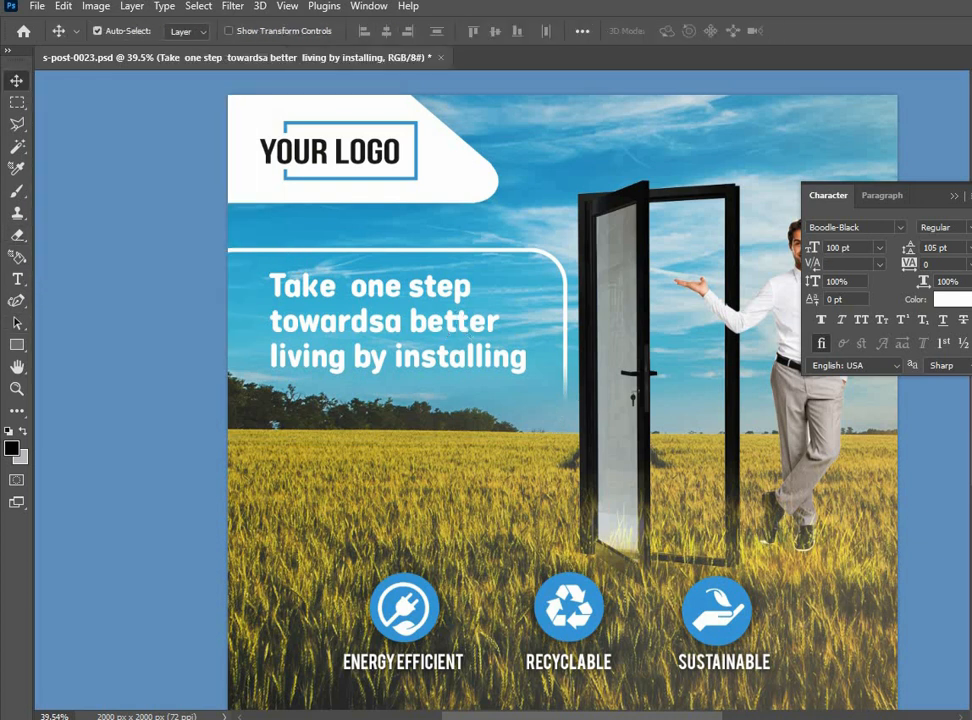
pyautogui.doubleClick(970, 520)
pyautogui.click(491, 414)
pyautogui.press('Return')
# Draw a bar about 1065 by 148 px below the headline and fill it with the blue of the icon circles
pyautogui.scroll(-1, 540, 450)
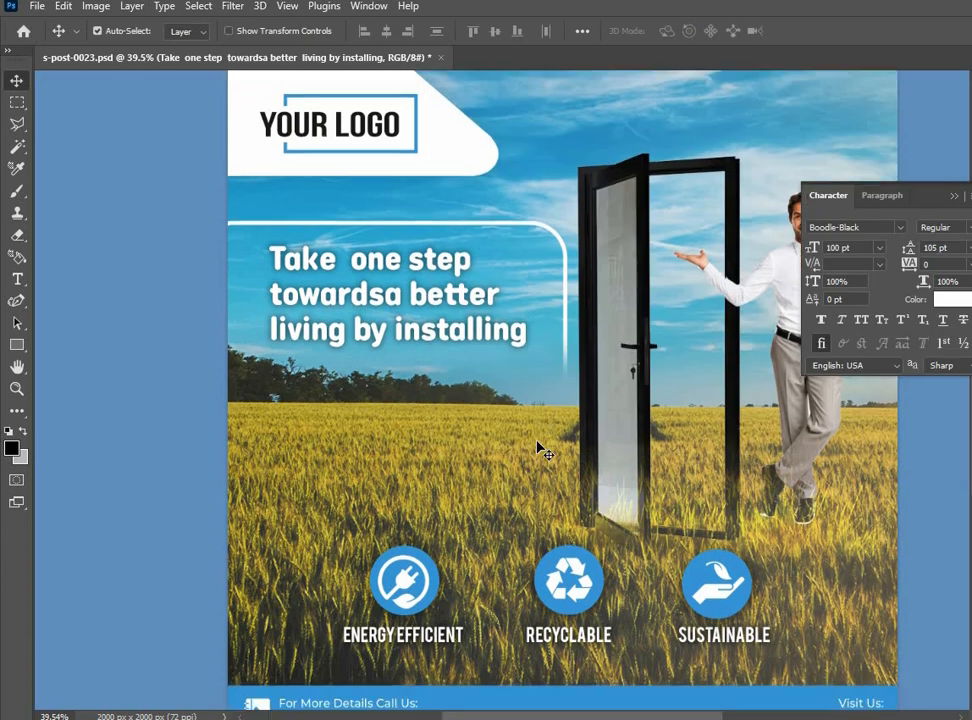
pyautogui.click(15, 344)
pyautogui.moveTo(212, 371); pyautogui.dragTo(569, 419)
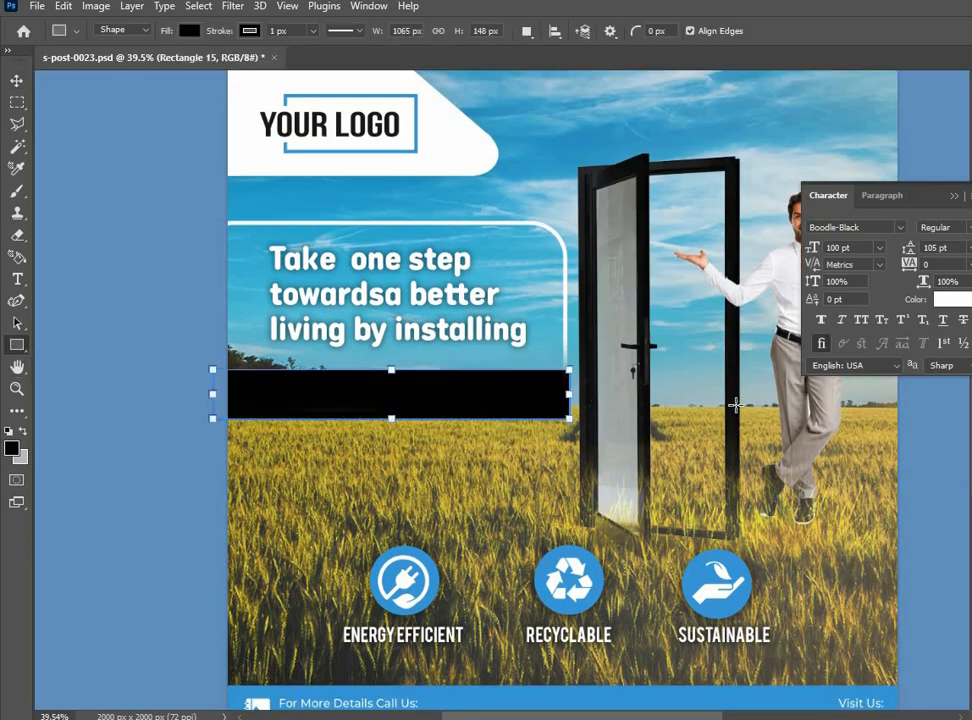
pyautogui.click(595, 575)
pyautogui.press('Return')
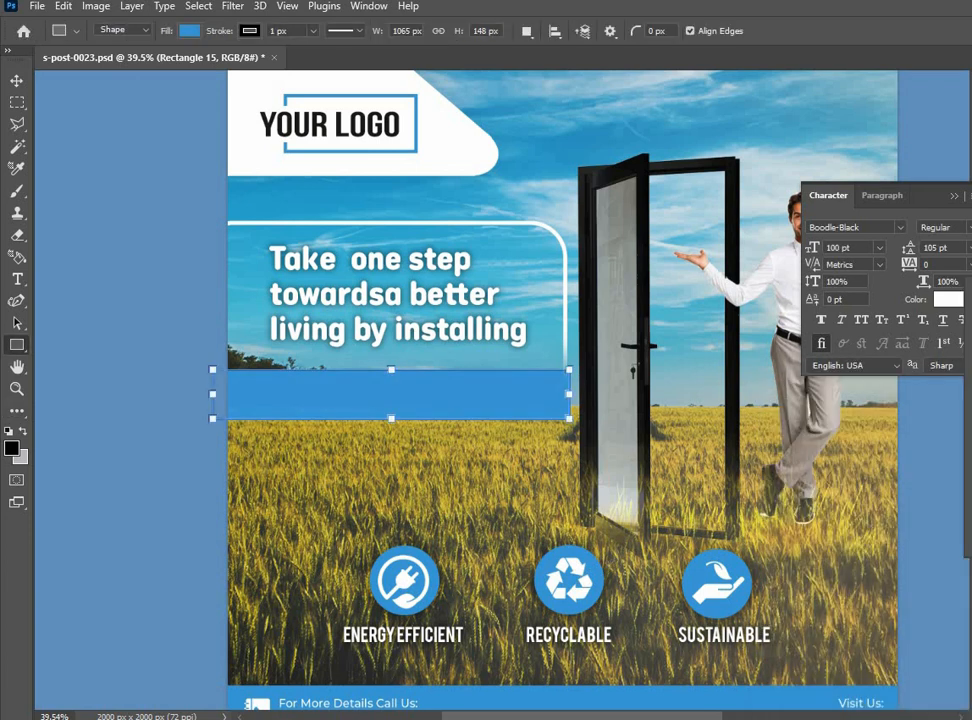
# Place a copy of the ENERGY EFFICIENT label above its icon, replace its text with UPVC/ALUMINIUM WINDOW & DOOR and widen its text box
pyautogui.click(12, 80)
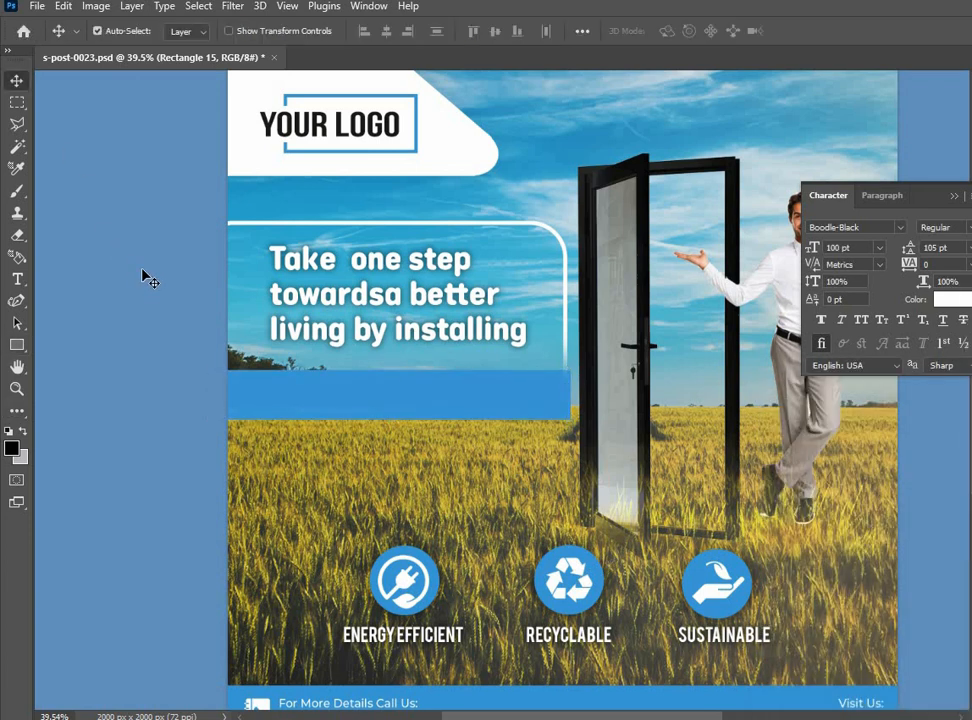
pyautogui.click(432, 632)
pyautogui.keyDown('alt'); pyautogui.moveTo(432, 632); pyautogui.dragTo(434, 477); pyautogui.keyUp('alt')
pyautogui.doubleClick(437, 479)
pyautogui.press('BackSpace')
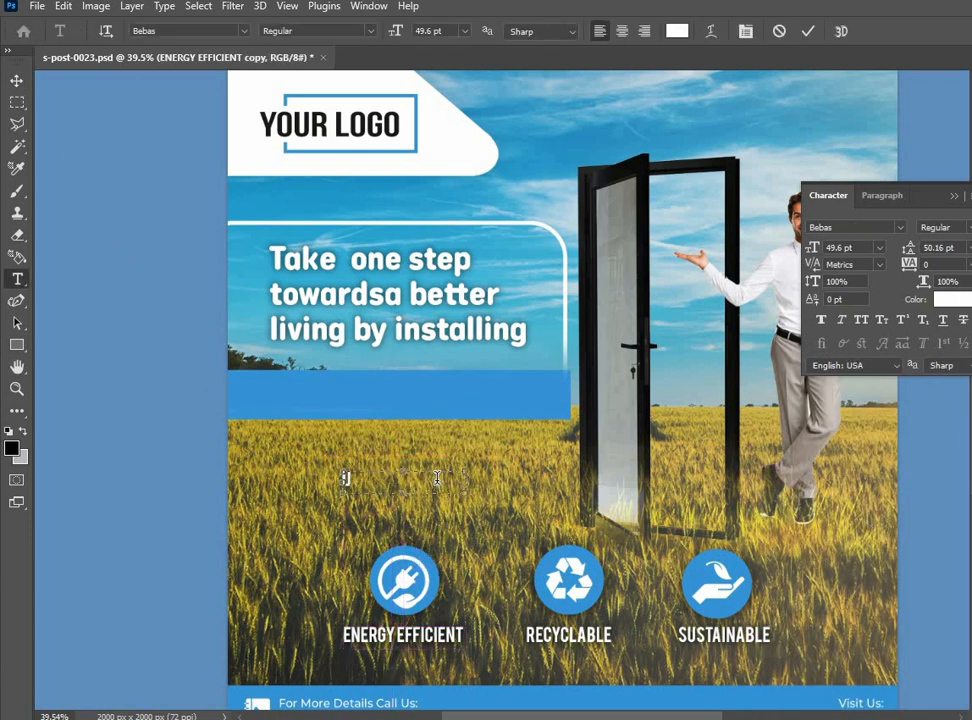
pyautogui.write('UPVC/ALUMINI-')
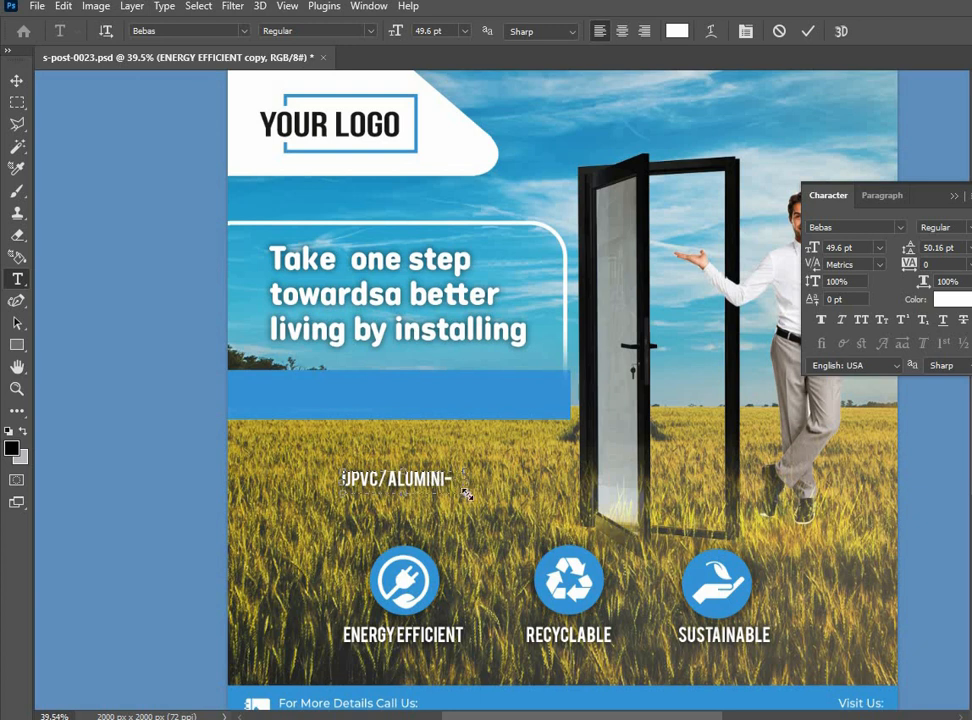
pyautogui.moveTo(467, 494); pyautogui.dragTo(577, 497)
pyautogui.click(132, 334)
# Move the UPVC/ALUMINIUM WINDOW & DOOR text onto the blue bar and enlarge it to fill the bar's width
pyautogui.moveTo(443, 476); pyautogui.dragTo(368, 396)
pyautogui.hotkey('ctrl', 't')
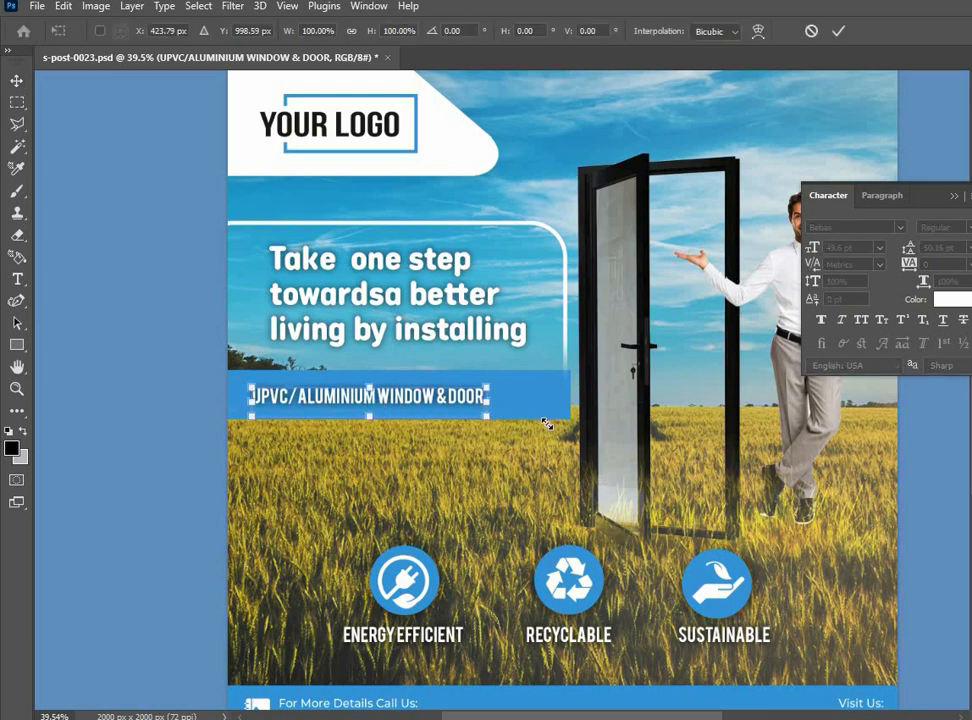
pyautogui.moveTo(486, 414); pyautogui.dragTo(570, 418)
pyautogui.press('Return')
pyautogui.moveTo(486, 399); pyautogui.dragTo(480, 397)
# Save the document and shift the door slightly right, away from the blue bar
pyautogui.click(646, 532)
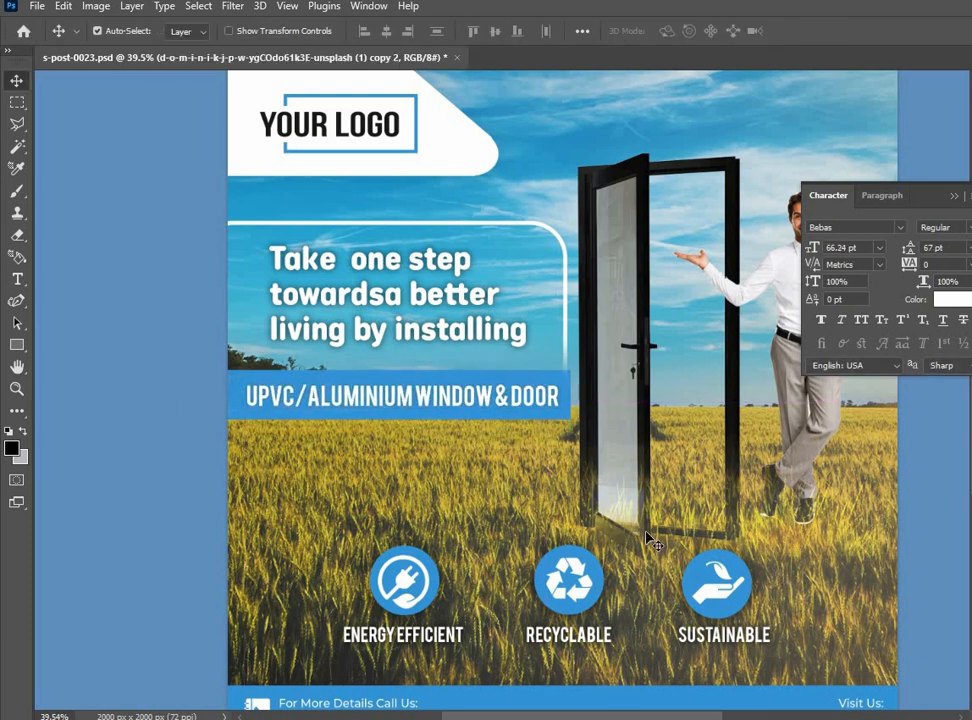
pyautogui.hotkey('ctrl', 's')
pyautogui.scroll(-3, 434, 516)
pyautogui.scroll(2, 562, 490)
pyautogui.moveTo(544, 401); pyautogui.dragTo(554, 400)
# Try to move the grass overlay in front of the door's base, and undo the move
pyautogui.scroll(3, 537, 496)
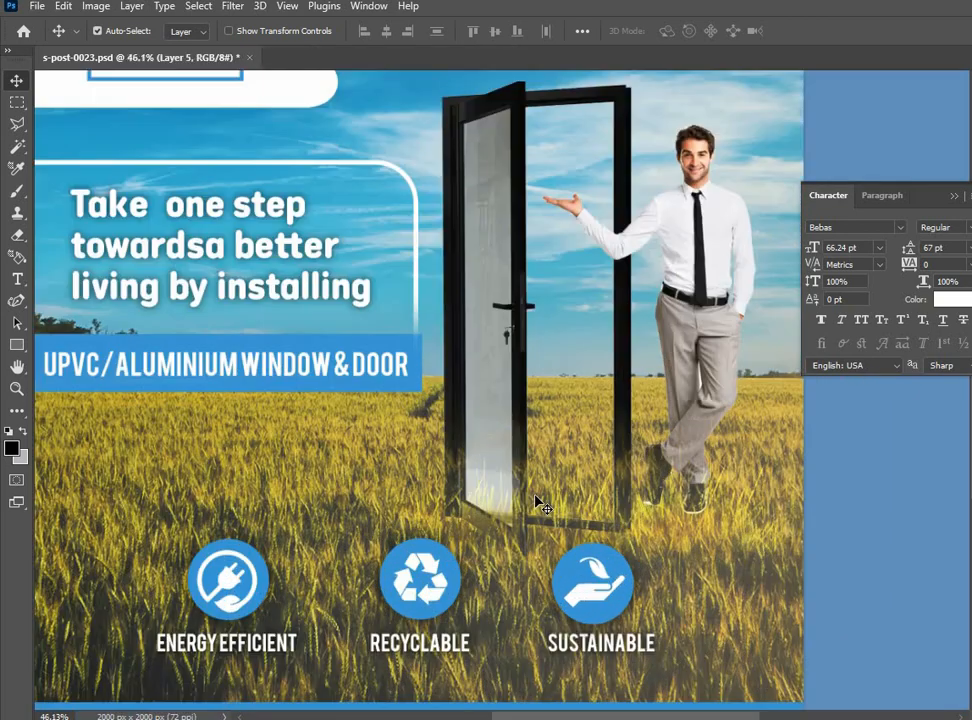
pyautogui.click(501, 592)
pyautogui.moveTo(480, 622); pyautogui.dragTo(471, 447)
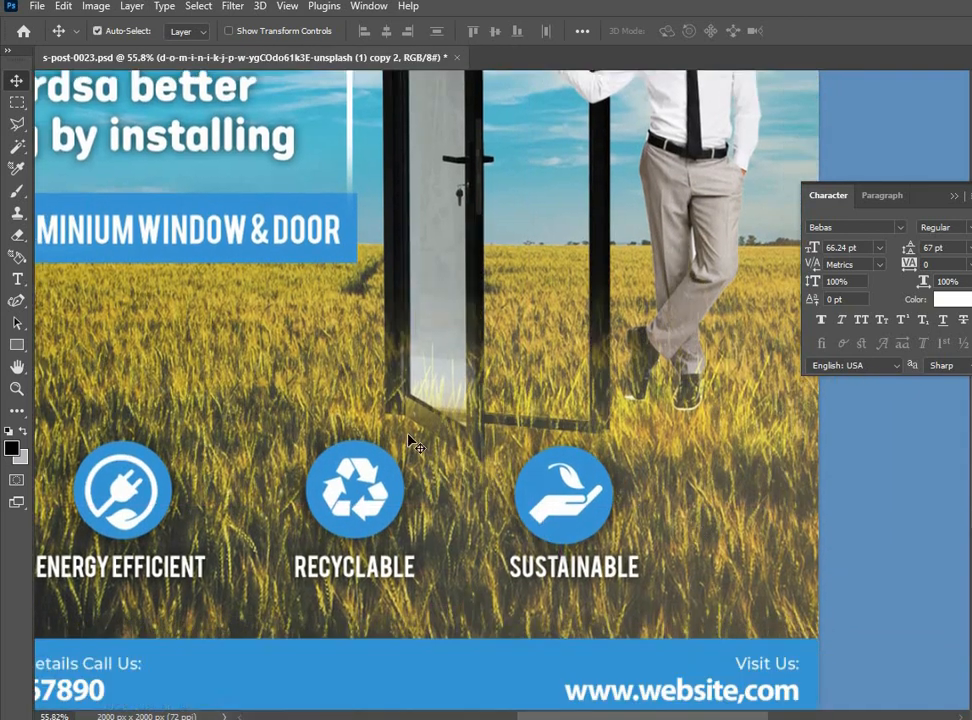
pyautogui.moveTo(408, 438); pyautogui.dragTo(683, 538)
pyautogui.hotkey('ctrl', 'z')
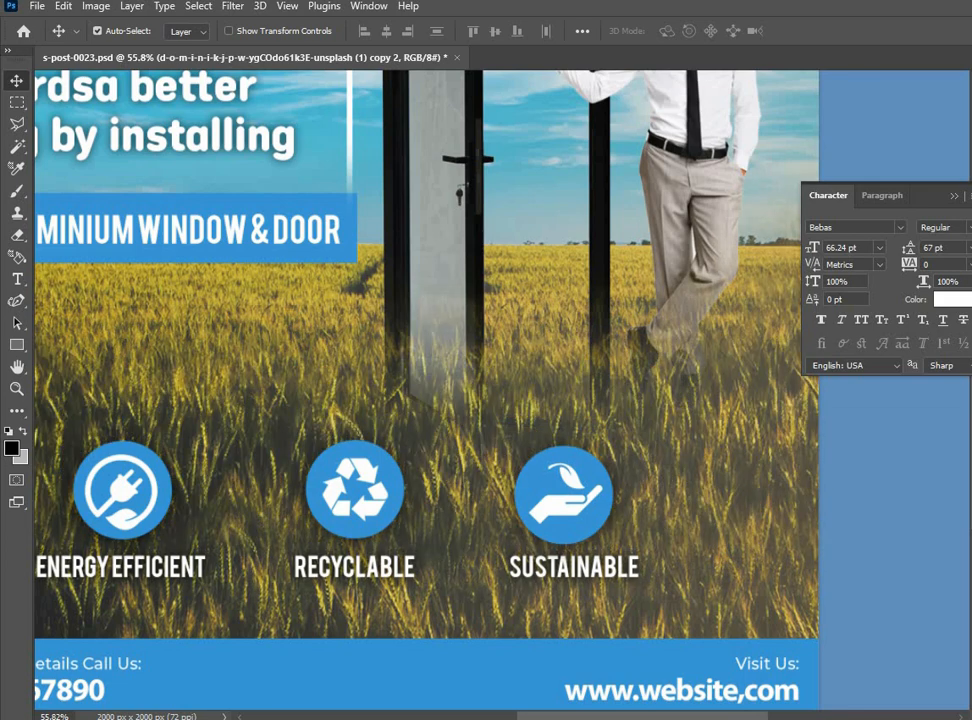
# Try shifting the grass overlay away from the door's base and the man's shoes, and undo the shift
pyautogui.click(898, 630)
pyautogui.scroll(-3, 810, 632)
pyautogui.scroll(3, 747, 567)
pyautogui.moveTo(747, 567); pyautogui.dragTo(748, 604)
pyautogui.moveTo(727, 563); pyautogui.dragTo(740, 512)
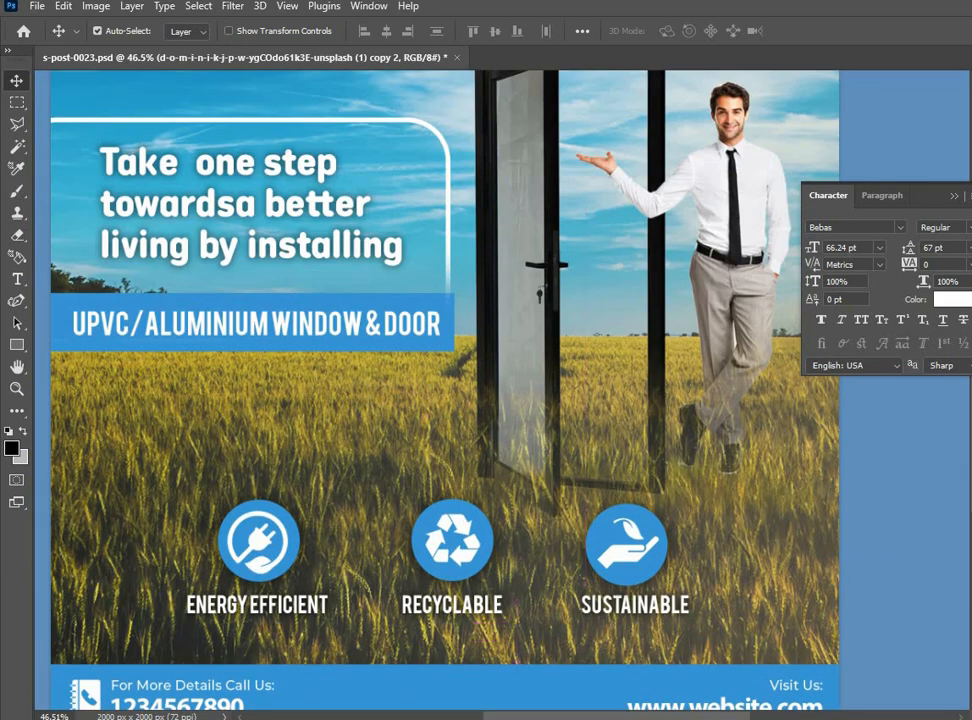
pyautogui.hotkey('ctrl', 'z')
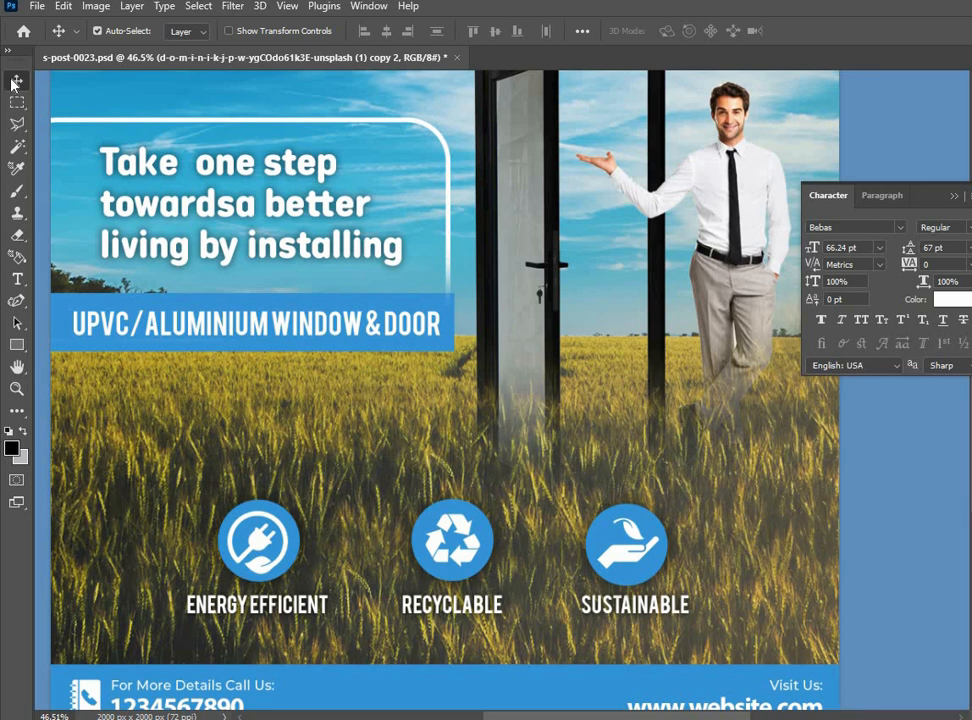
# Lower the man slightly so that his feet sink into the grass beside the door
pyautogui.moveTo(731, 206); pyautogui.dragTo(731, 224)
pyautogui.moveTo(693, 456); pyautogui.dragTo(746, 460)
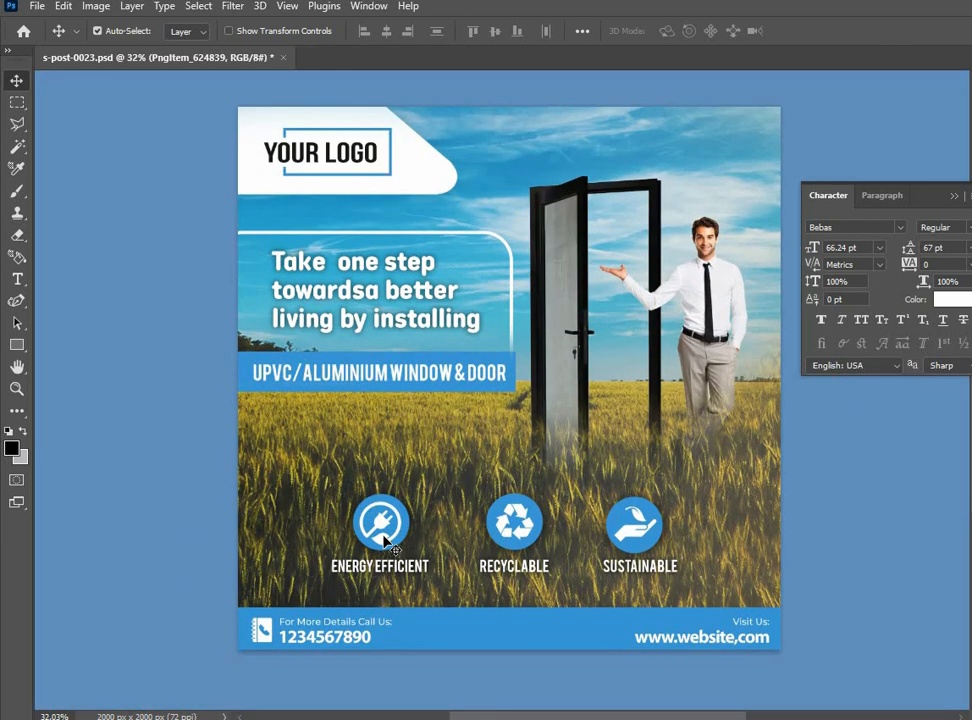
# Place a copy of the headline below the blue bar and replace its text with SYSTEMS
pyautogui.moveTo(364, 324); pyautogui.dragTo(386, 460)
pyautogui.doubleClick(386, 460)
pyautogui.click(386, 460)
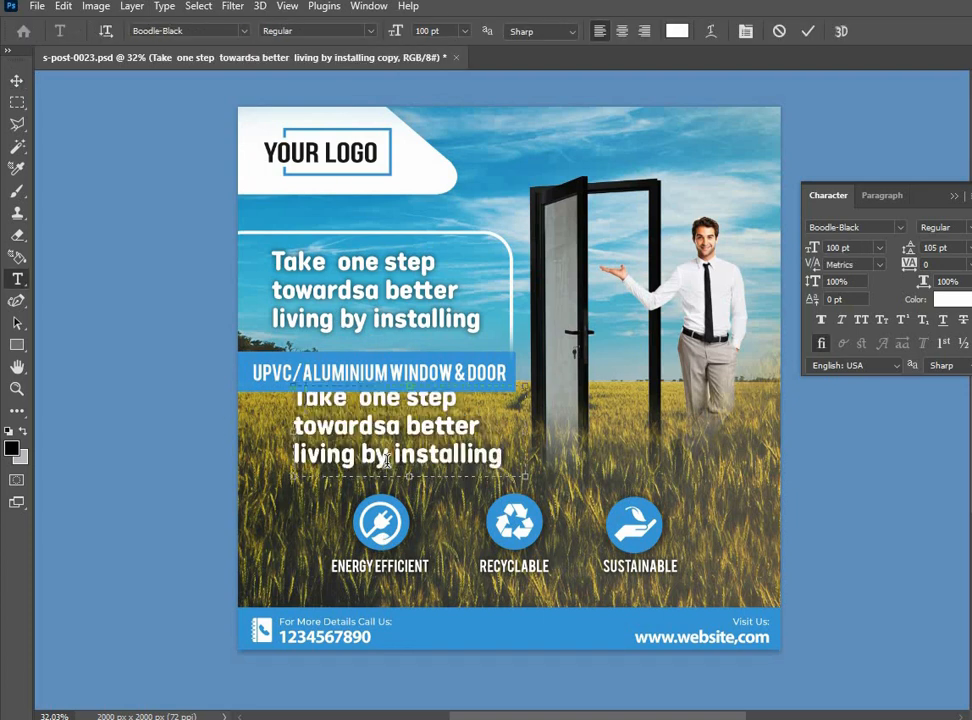
pyautogui.hotkey('ctrl', 'a')
pyautogui.write('SYSTEM')
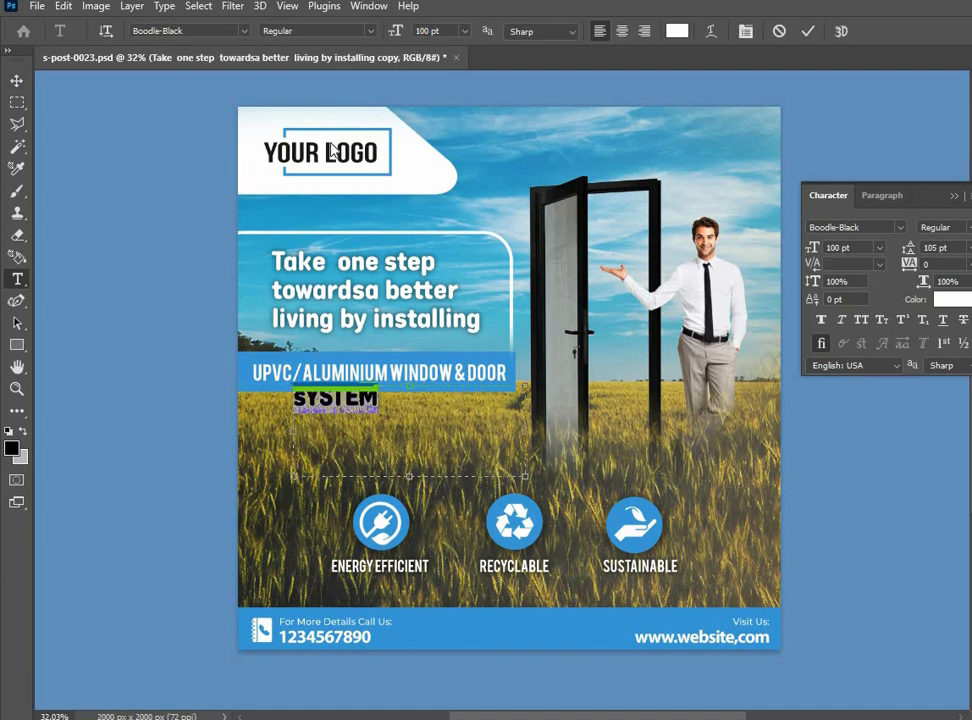
pyautogui.write('S')
# Set the copied text in the Dear Jane script font and rewrite it as Systems
pyautogui.hotkey('ctrl', 'a')
pyautogui.click(243, 31)
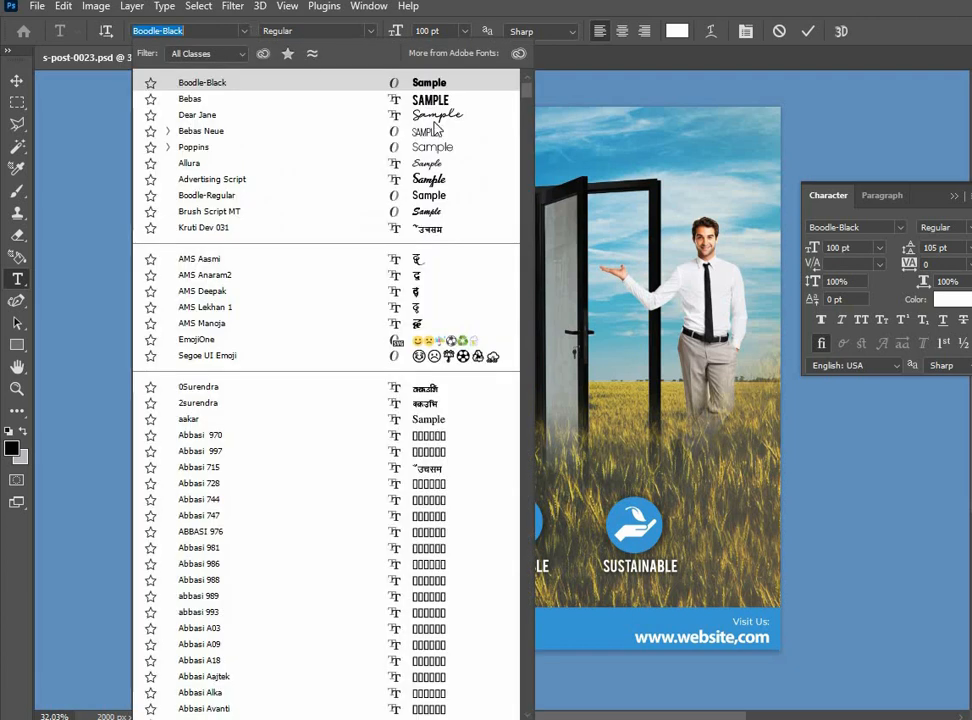
pyautogui.click(458, 124)
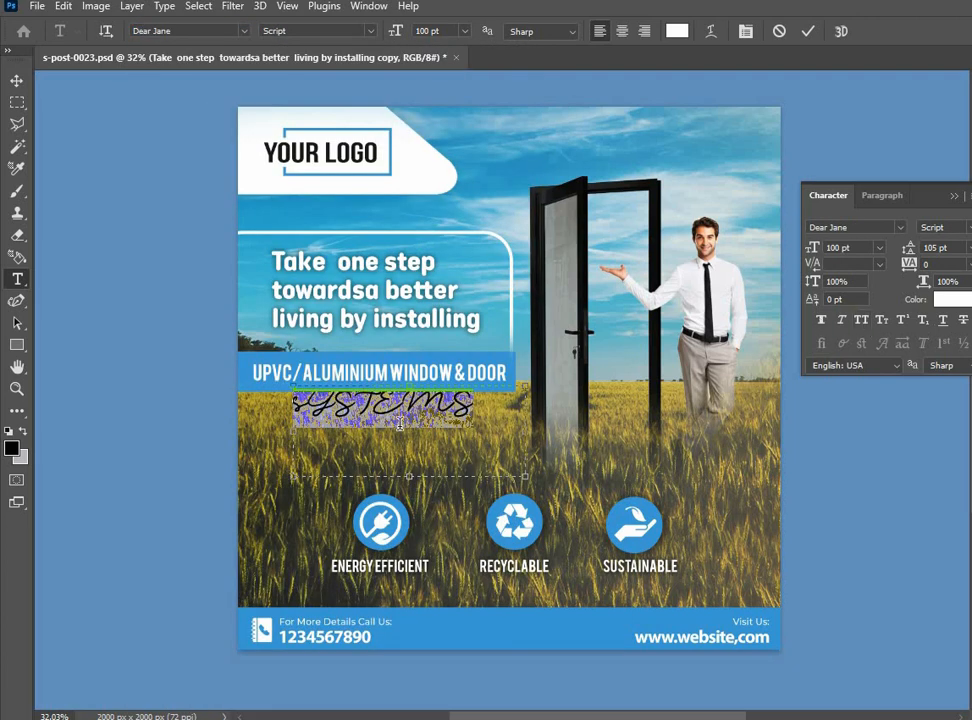
pyautogui.write('Sys')
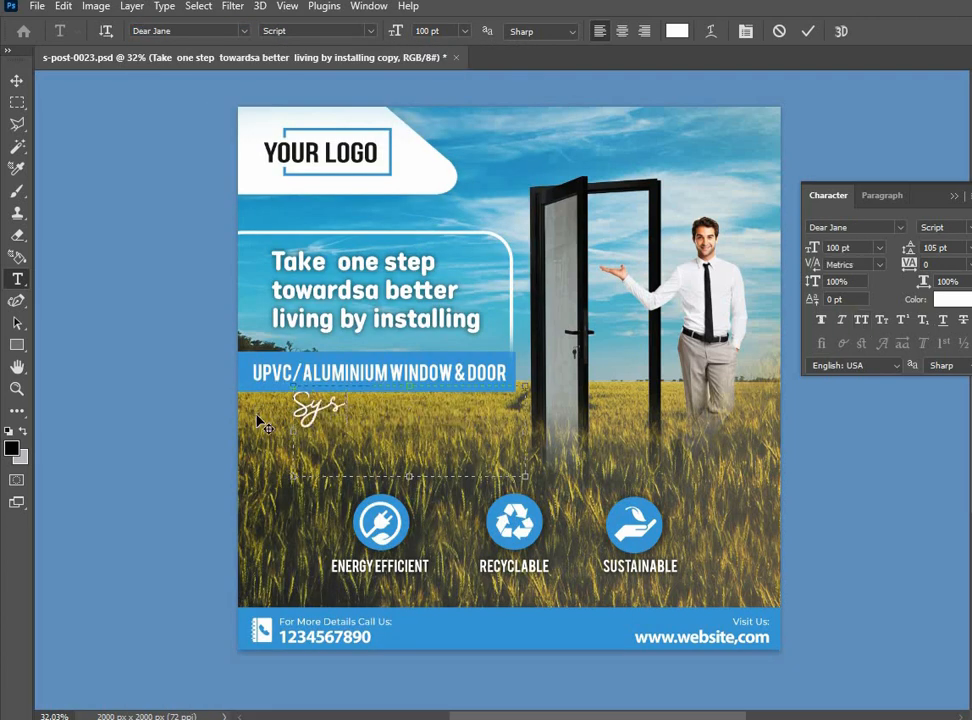
pyautogui.write('tems')
pyautogui.hotkey('ctrl', 'Return')
# Move the Systems text under the blue bar's right end, overlapping its lower edge, and bring it in front of the bar
pyautogui.press('v')
pyautogui.scroll(2, 358, 369)
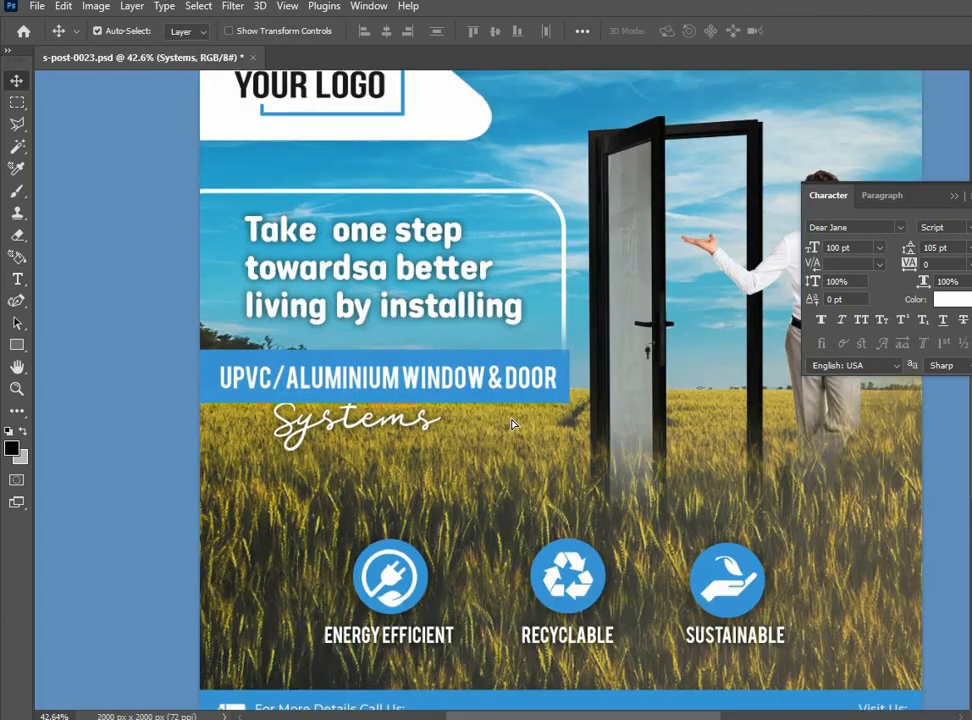
pyautogui.moveTo(420, 422); pyautogui.dragTo(552, 412)
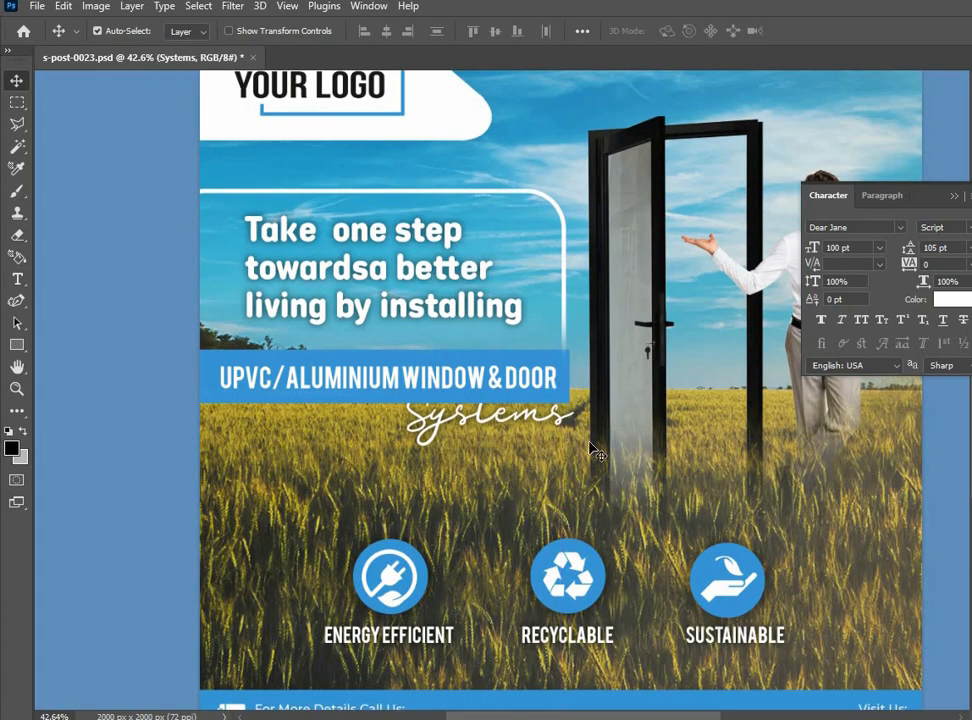
pyautogui.click(482, 510)
# Nudge the headline about 4 px left and 10 px down inside its white frame
pyautogui.moveTo(405, 280); pyautogui.dragTo(403, 284)
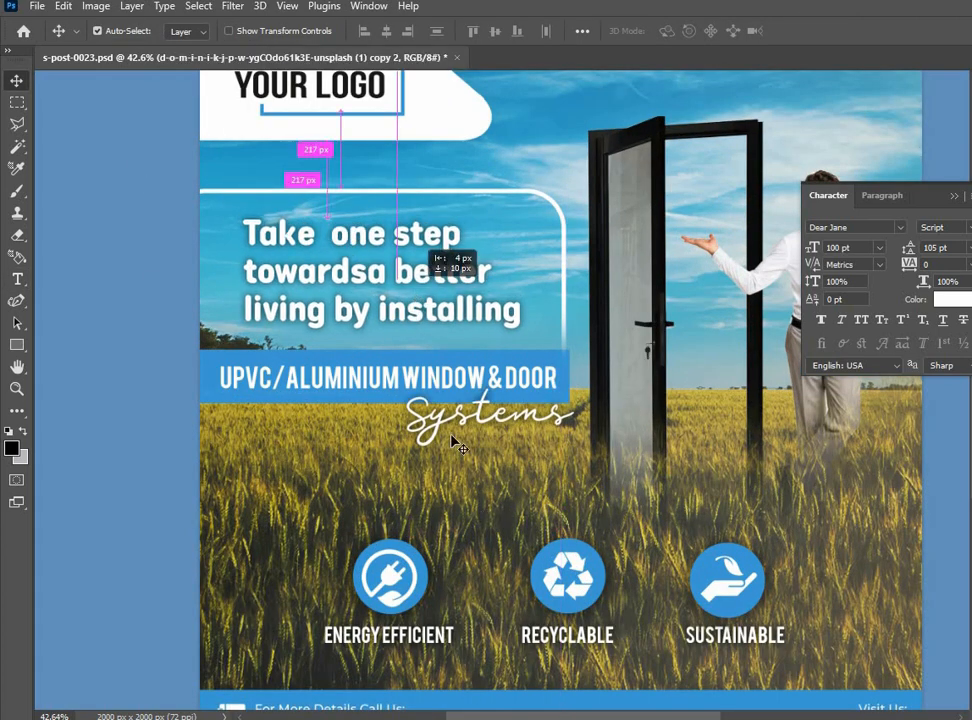
pyautogui.scroll(-3, 240, 380)
pyautogui.scroll(2, 250, 298)
pyautogui.click(329, 455)
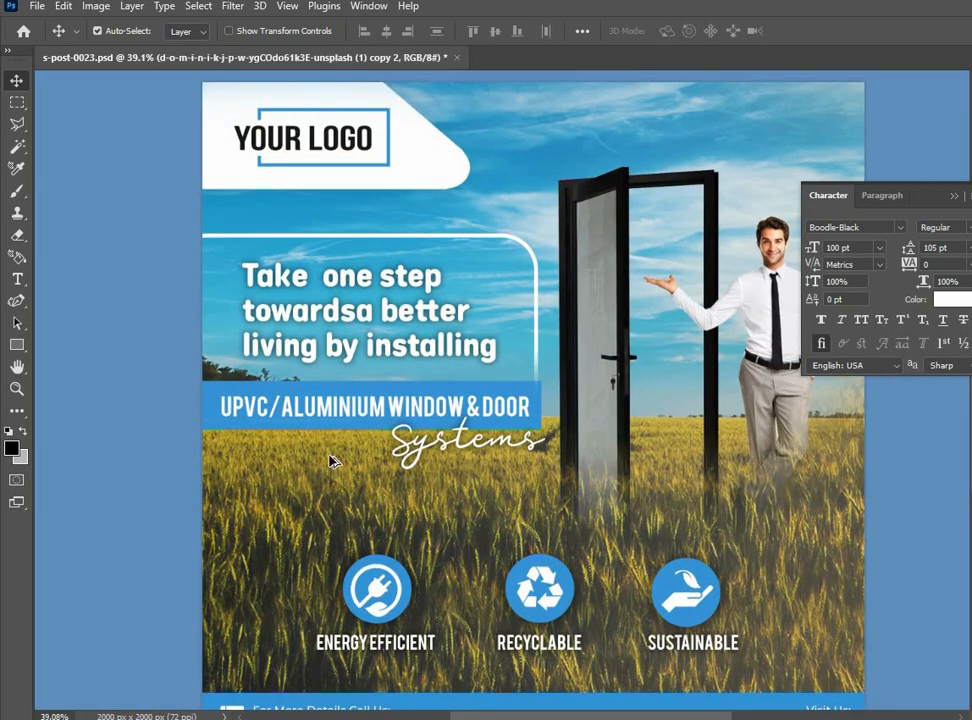
pyautogui.scroll(-2, 333, 460)
pyautogui.scroll(1, 408, 449)
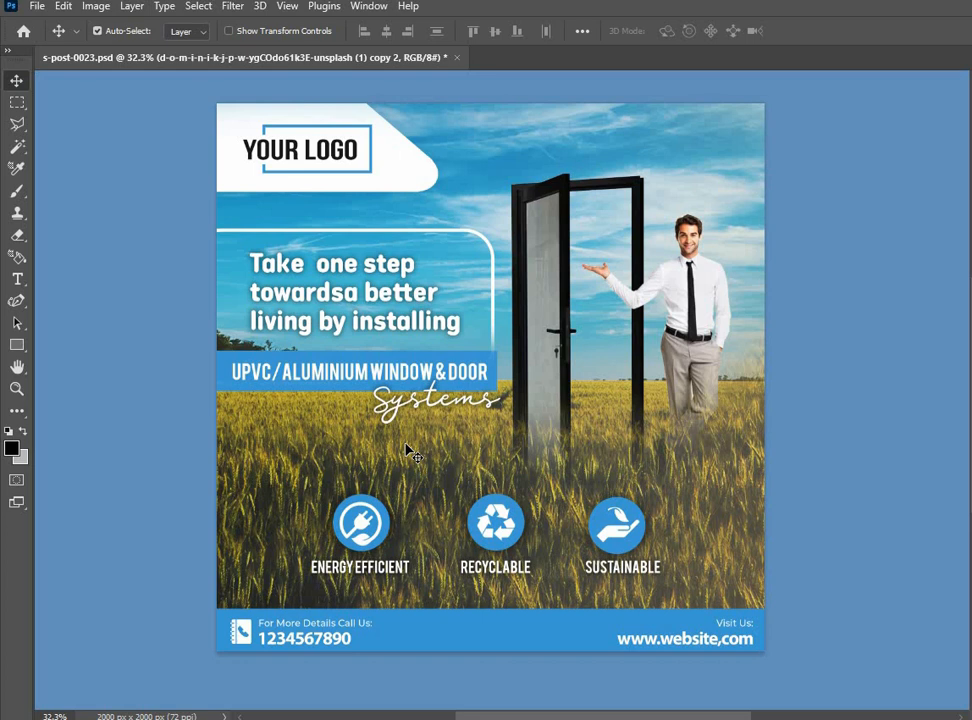
# Open the Export As settings for the completed post
pyautogui.click(36, 7)
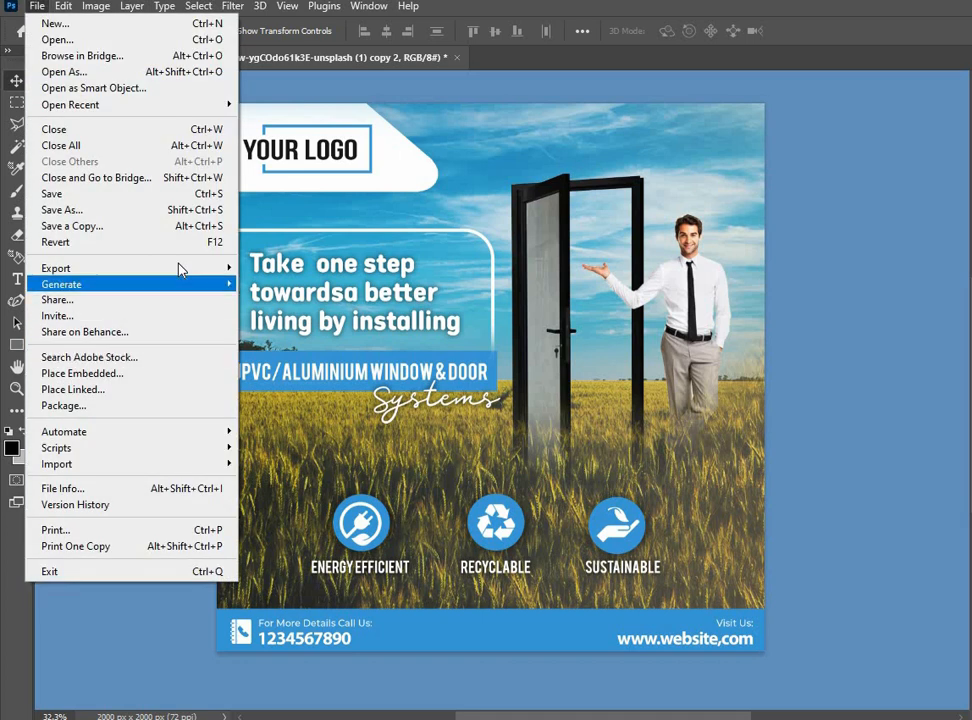
pyautogui.moveTo(240, 268)
pyautogui.click(314, 285)
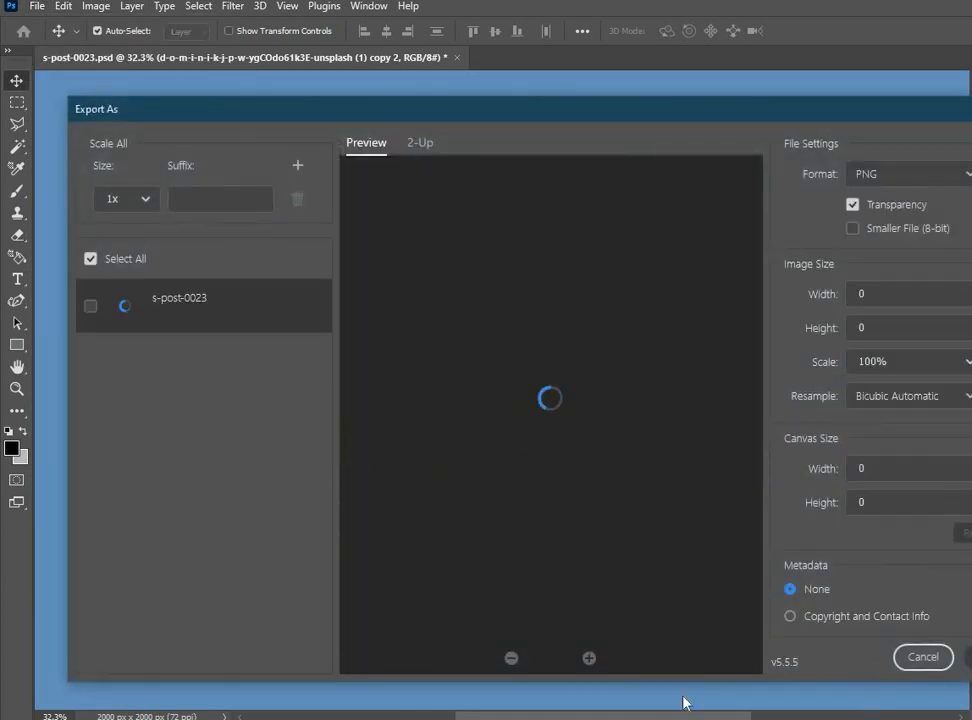